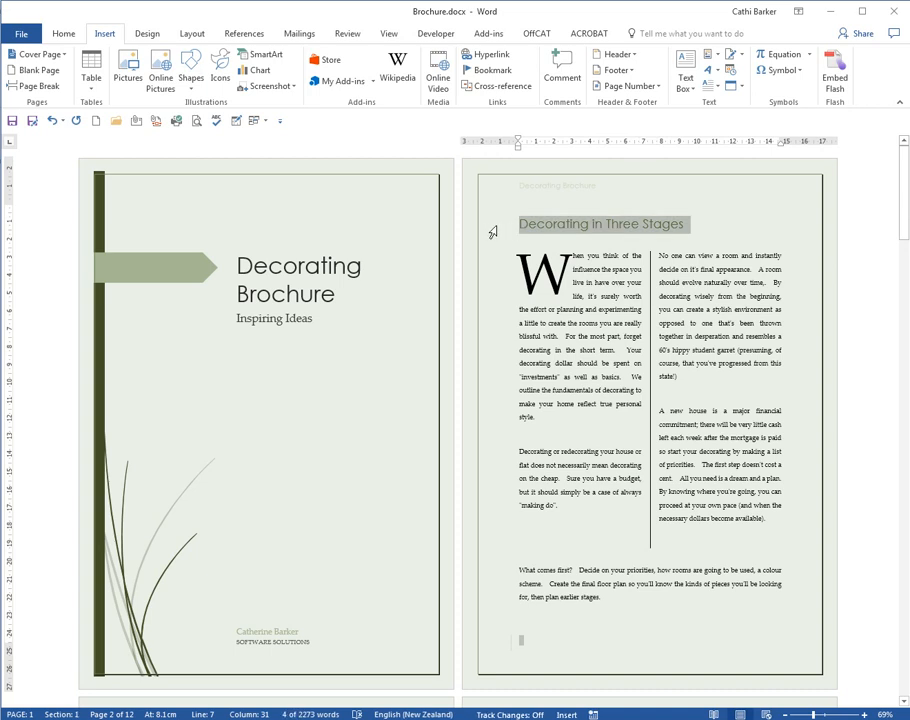
Replace the page 2 heading with WordArt reading "Decorating in Three Stages" in the style Fill: Olive Green, Accent color 1; Shadow
{"action": "key", "text": "Delete"}
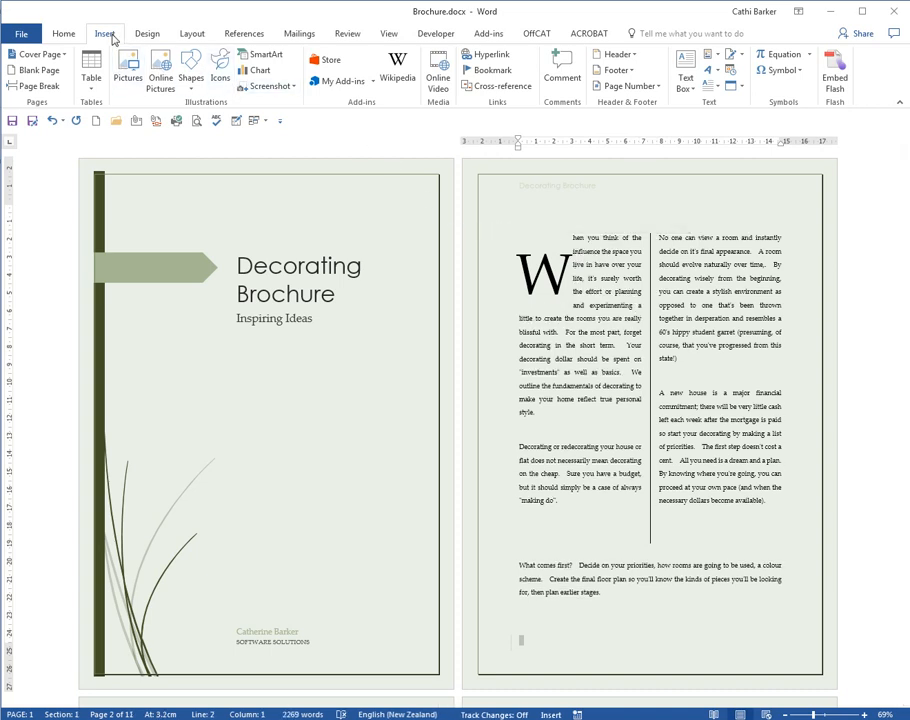
{"action": "left_click", "coordinate": [717, 73]}
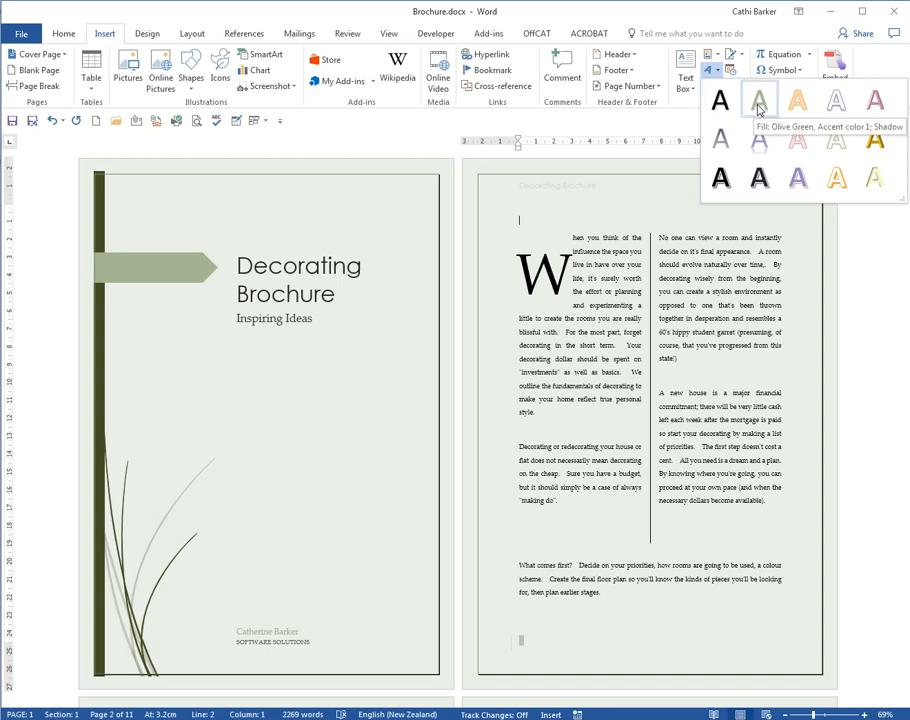
{"action": "left_click", "coordinate": [758, 106]}
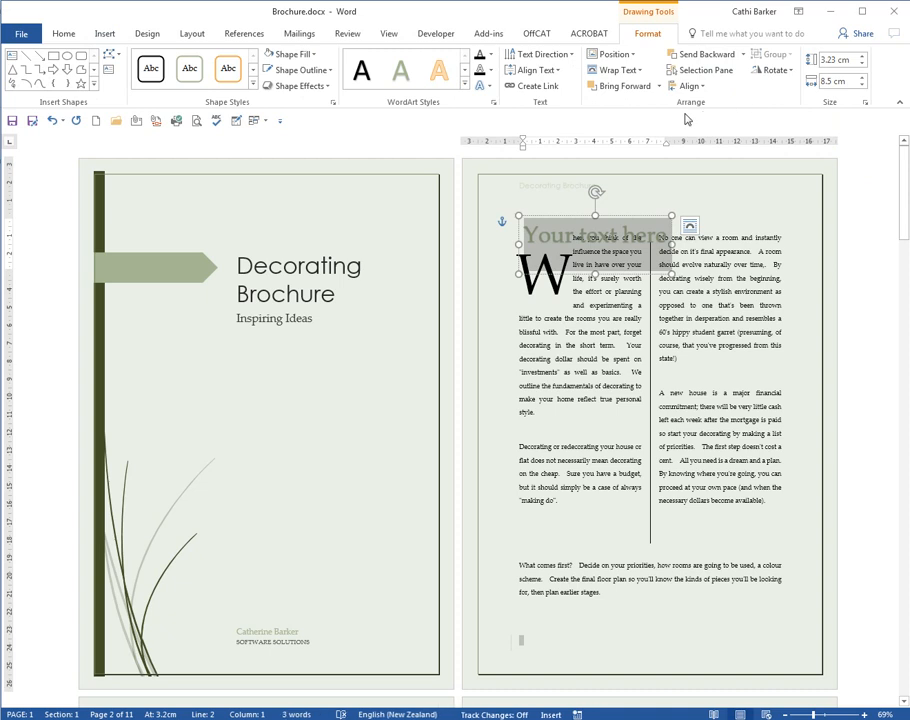
{"action": "type", "text": "Decora"}
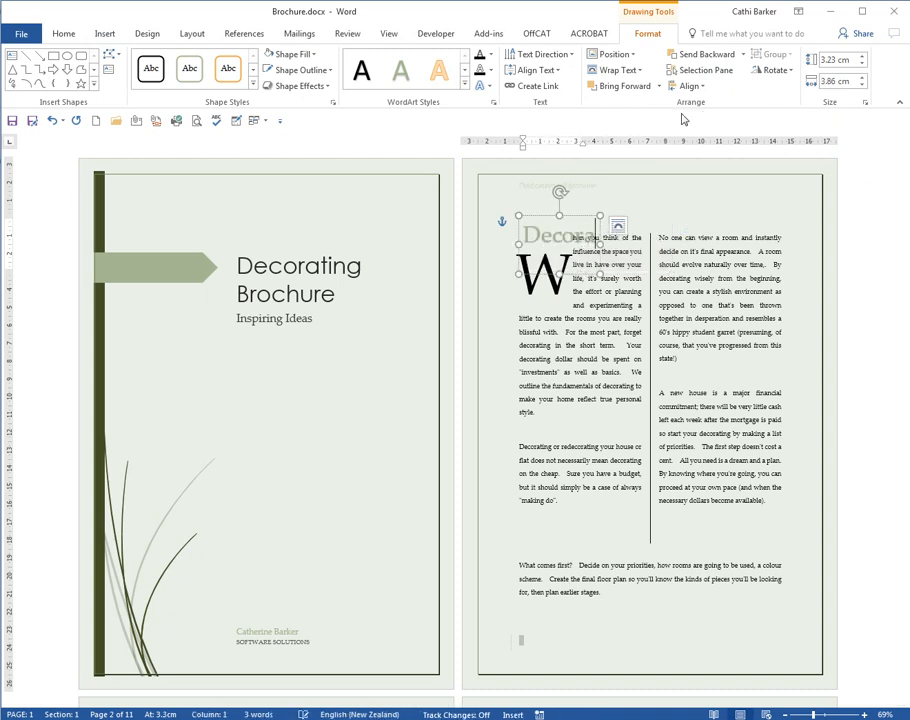
{"action": "type", "text": "ting in Three"}
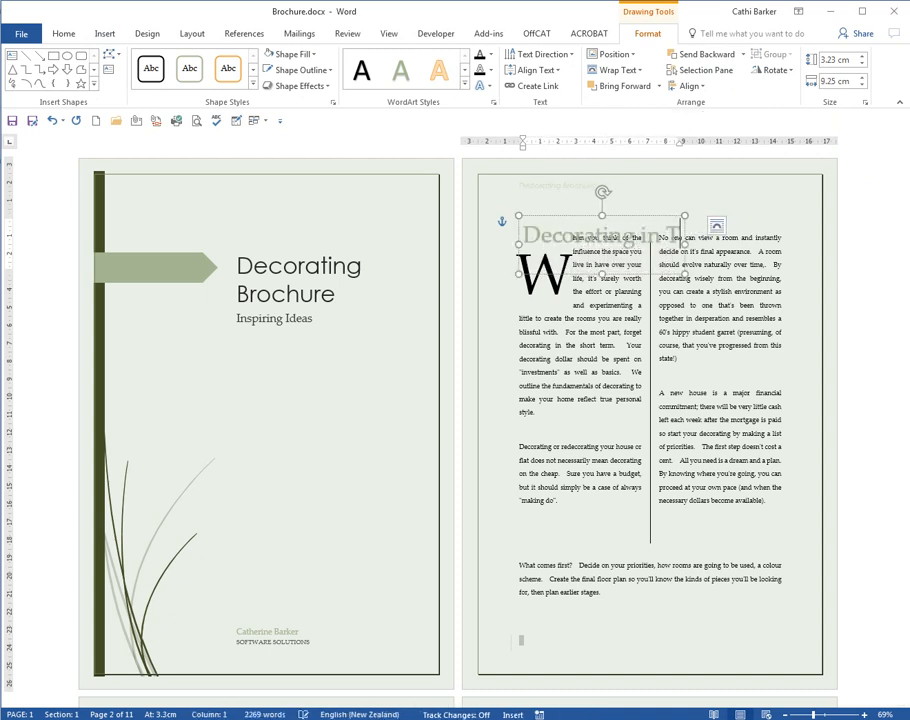
{"action": "type", "text": " Stages"}
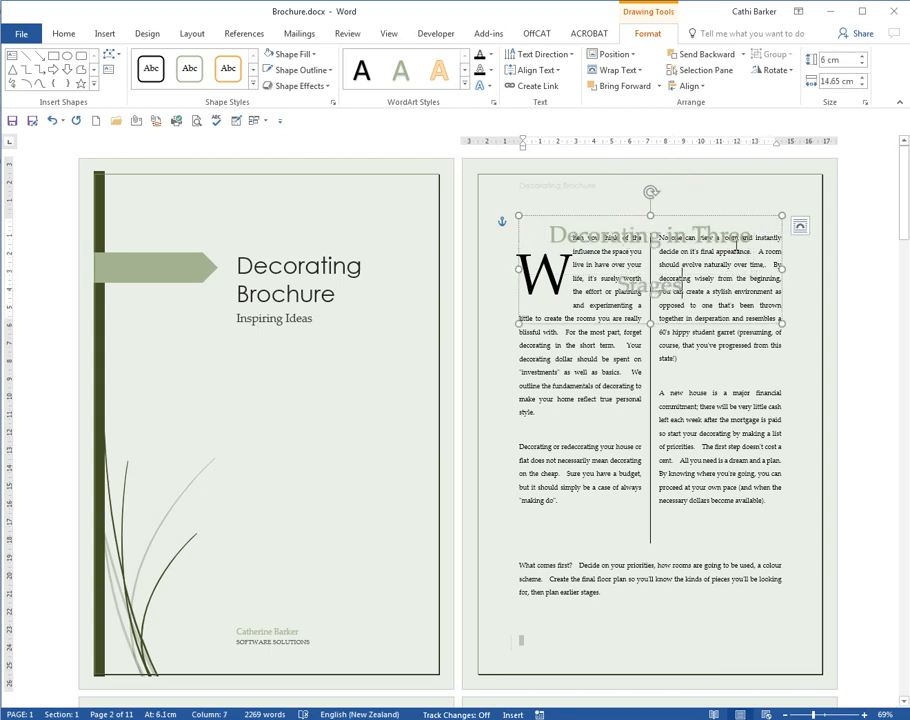
Reduce the WordArt heading's font size to 28 and set its text wrapping to Top and Bottom
{"action": "triple_click", "coordinate": [737, 247]}
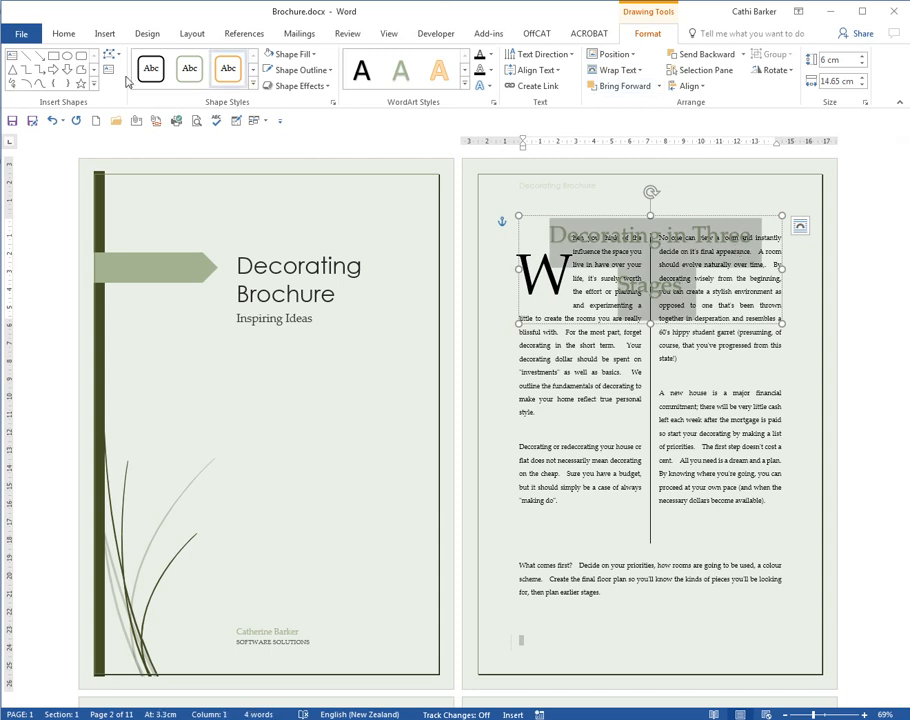
{"action": "left_click", "coordinate": [53, 32]}
{"action": "left_click", "coordinate": [230, 61]}
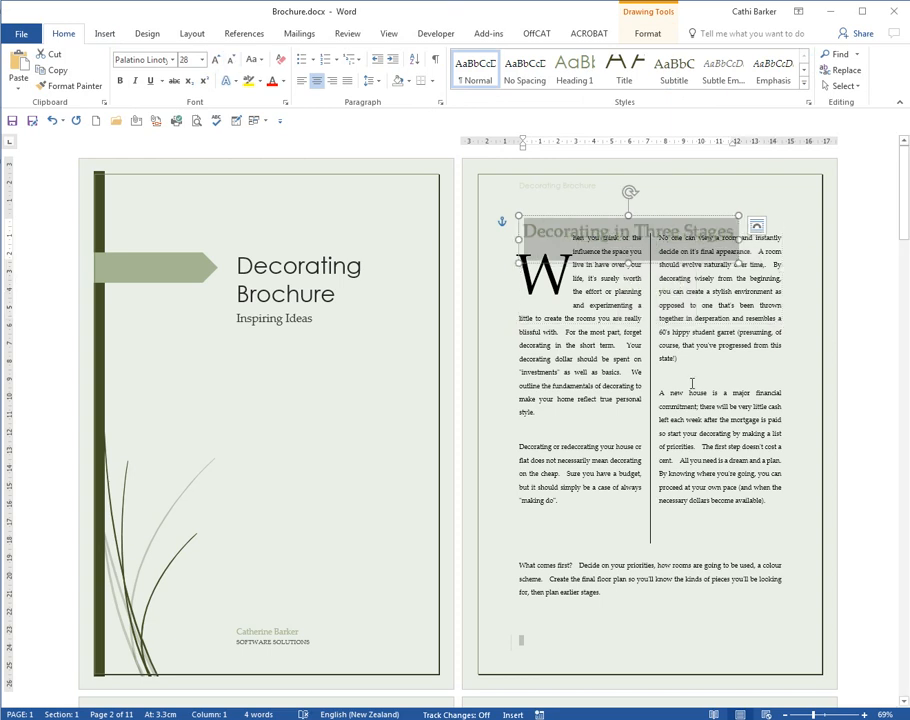
{"action": "left_click", "coordinate": [757, 227]}
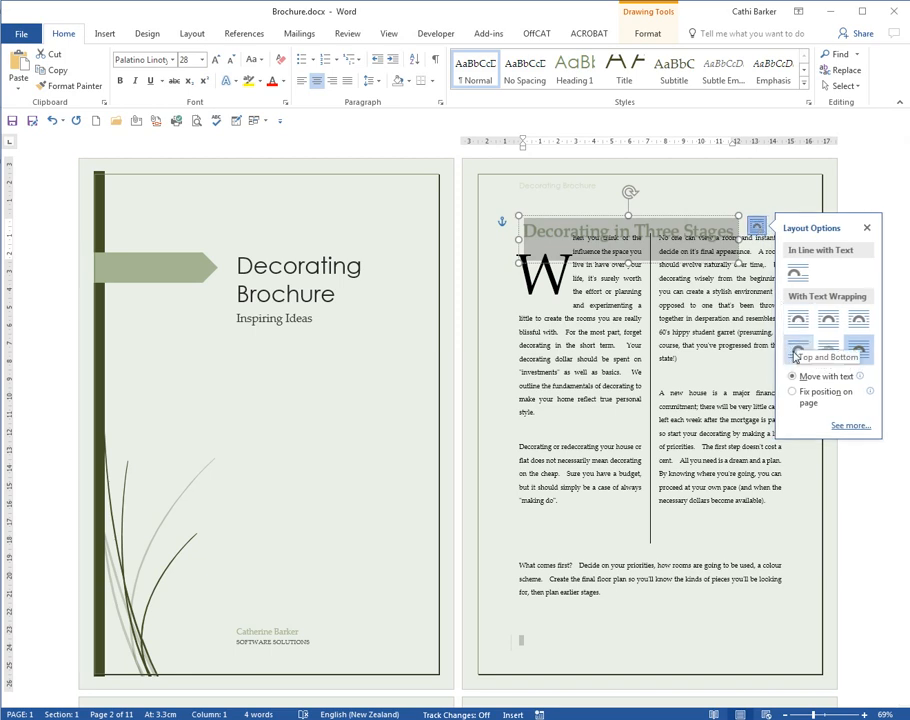
{"action": "left_click", "coordinate": [797, 349]}
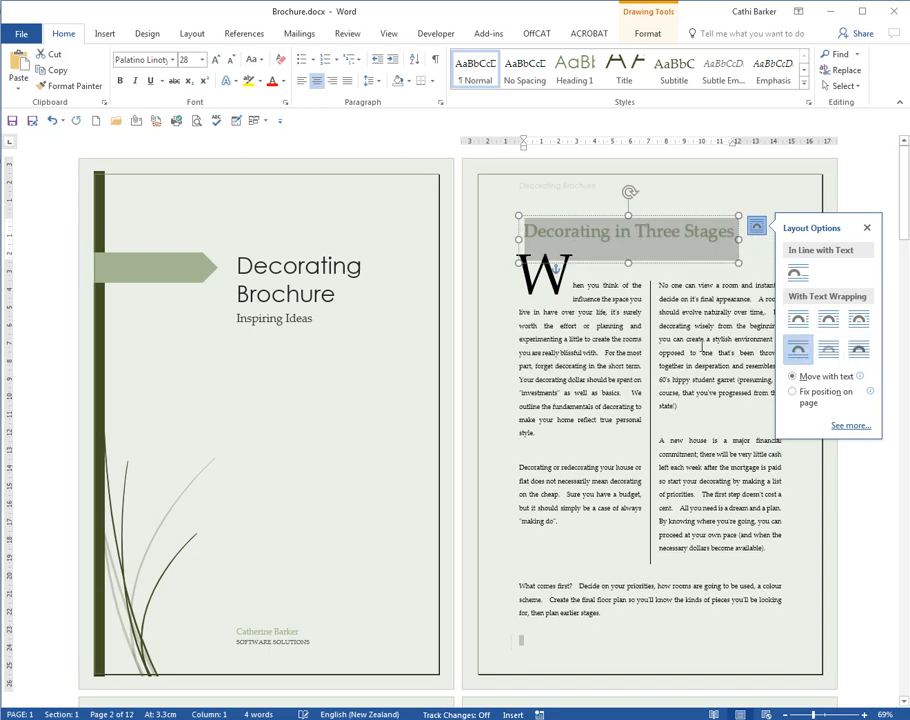
Delete the drop cap and add an ordinary "W" at the start of the first paragraph
{"action": "left_click", "coordinate": [707, 339]}
{"action": "left_click", "coordinate": [545, 266]}
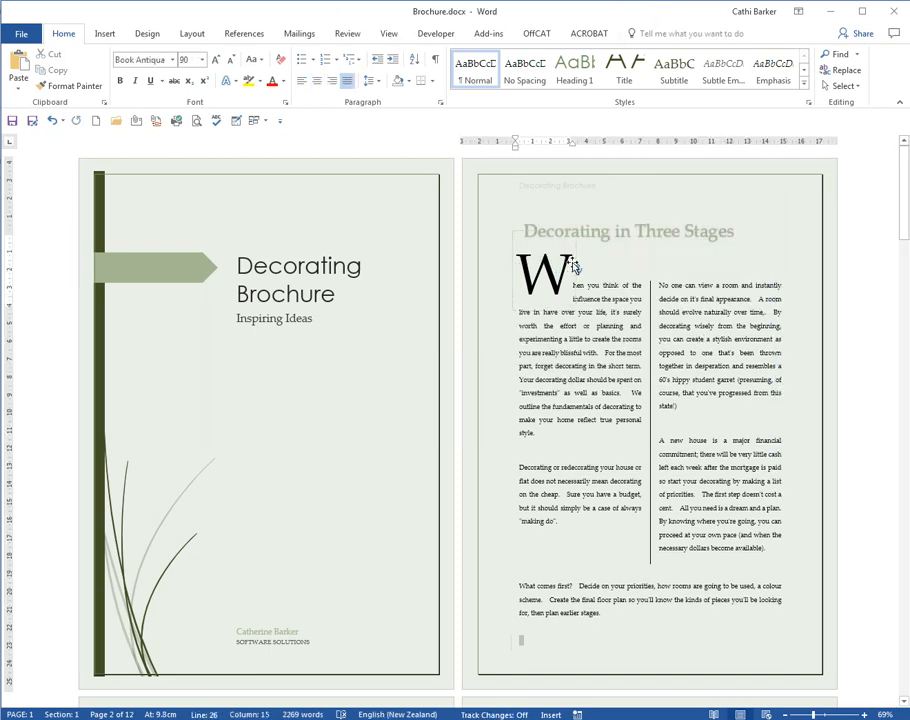
{"action": "key", "text": "BackSpace"}
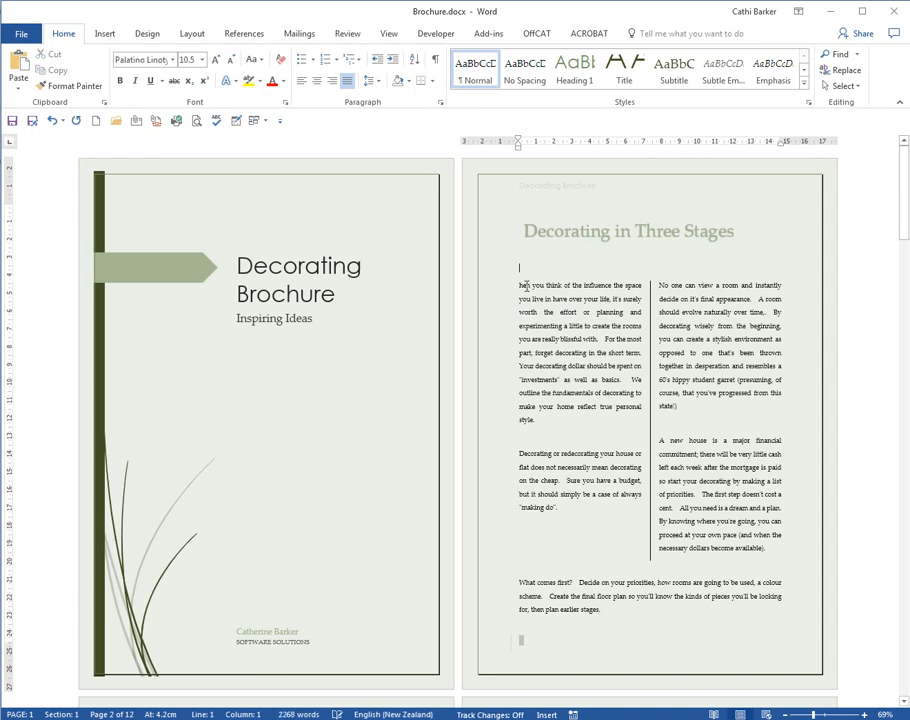
{"action": "left_click", "coordinate": [518, 287]}
{"action": "type", "text": "W"}
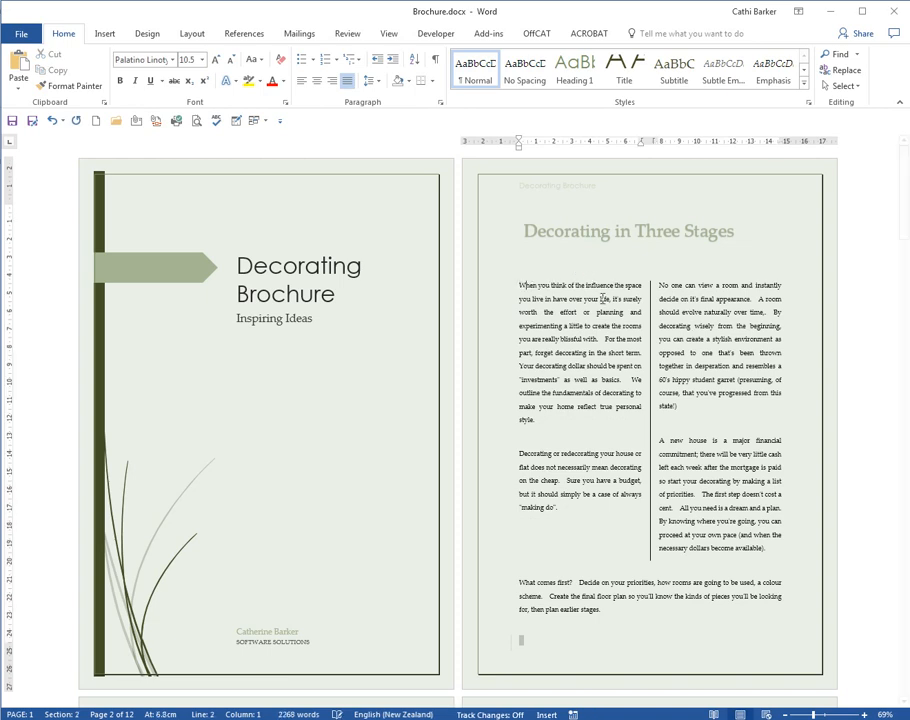
Shorten the WordArt heading box to about 1.66 cm high and centre it above the two text columns
{"action": "left_click", "coordinate": [628, 234]}
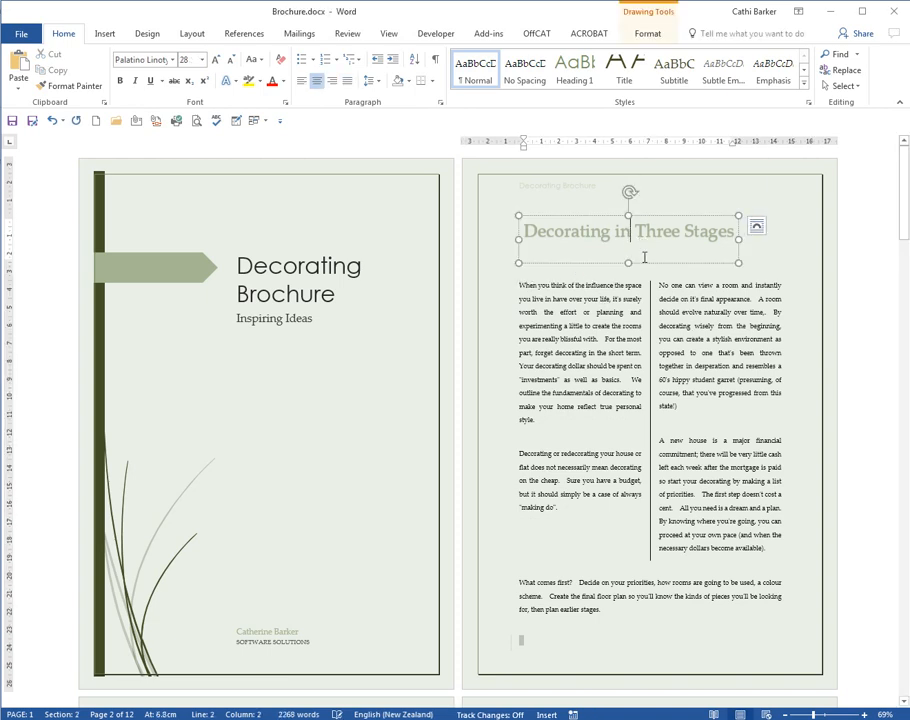
{"action": "left_click_drag", "start_coordinate": [626, 257], "coordinate": [629, 246]}
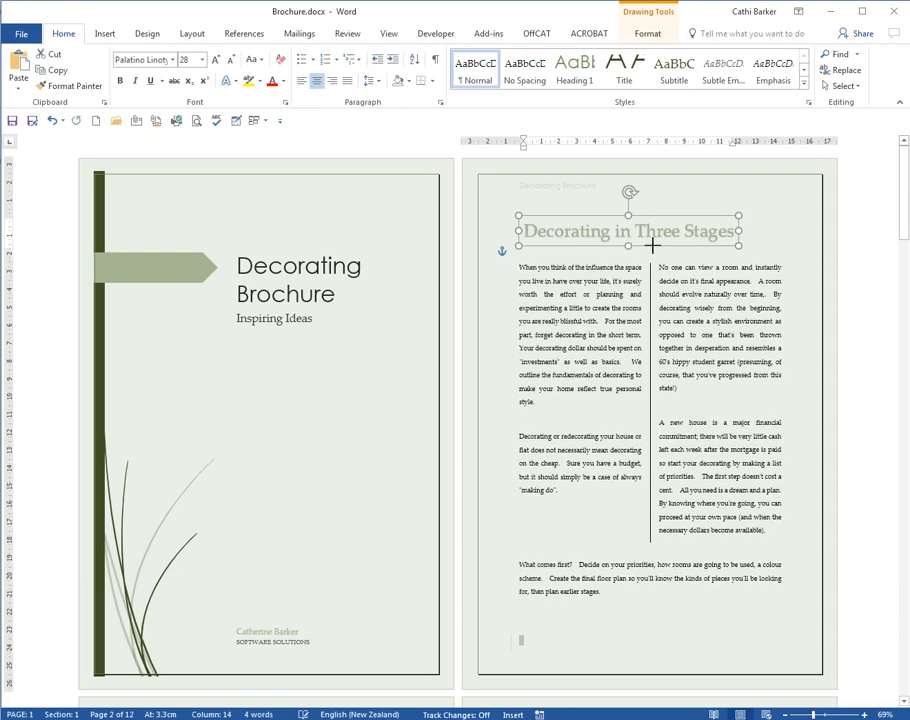
{"action": "left_click_drag", "start_coordinate": [651, 243], "coordinate": [673, 246]}
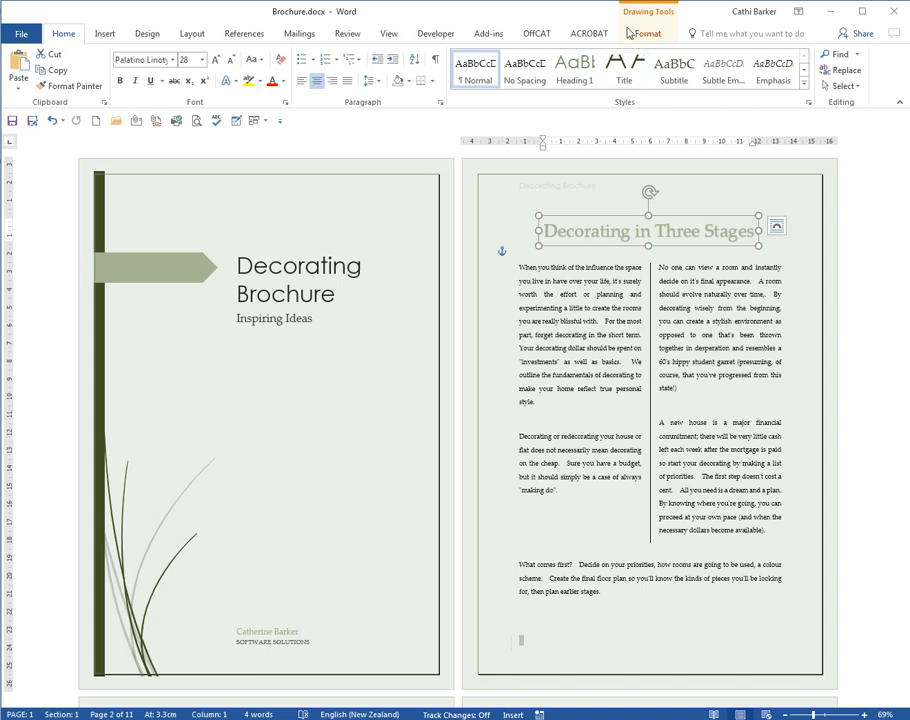
Apply the WordArt style Gradient Fill: Lavender, Accent color 5; Reflection to the heading and set its text fill to dark green
{"action": "left_click", "coordinate": [659, 36]}
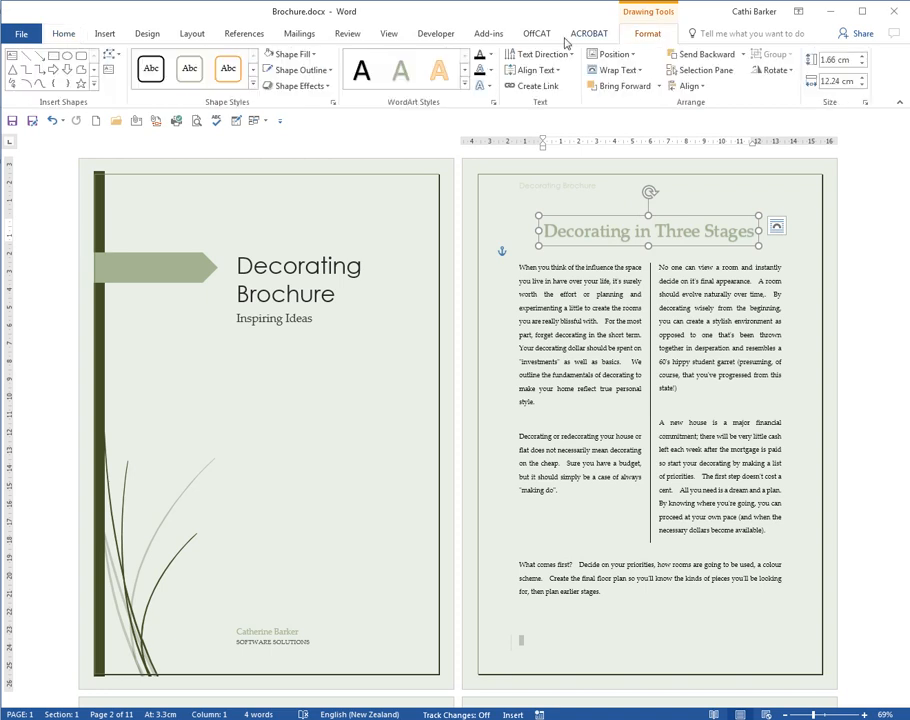
{"action": "left_click", "coordinate": [465, 87]}
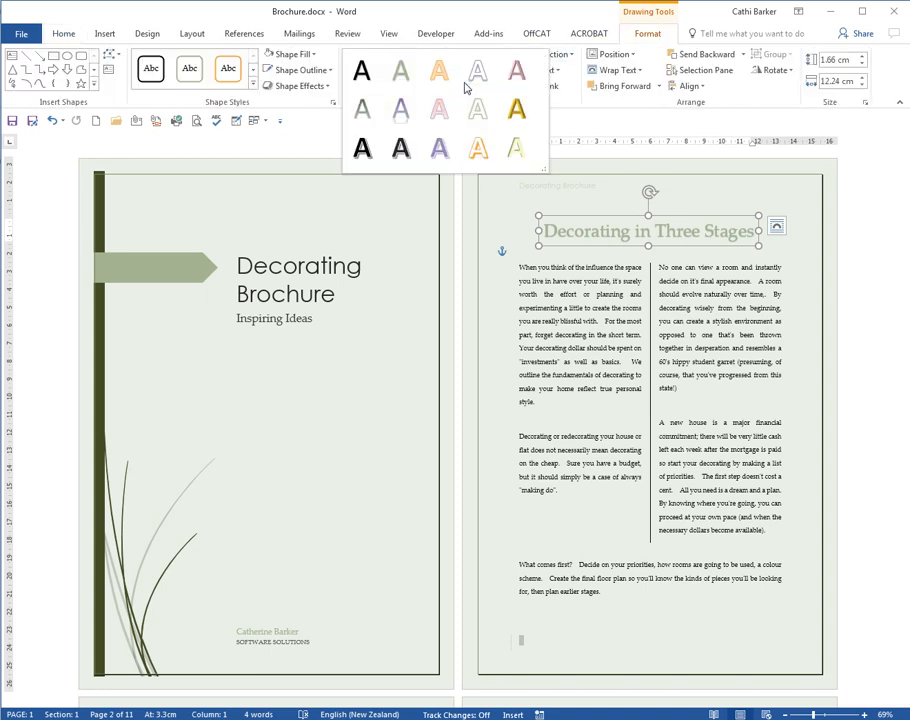
{"action": "left_click", "coordinate": [408, 112]}
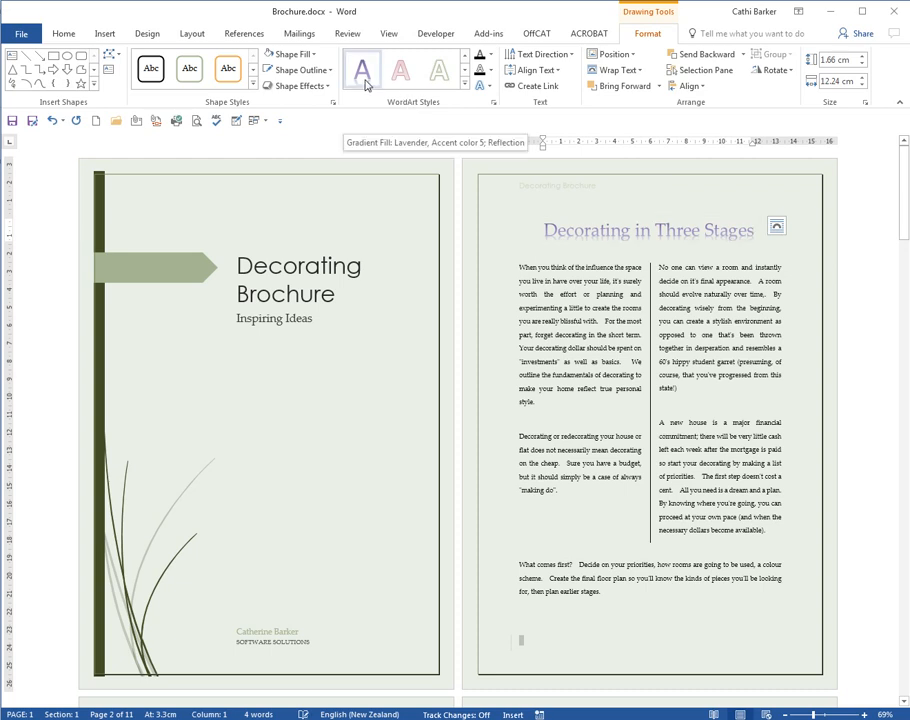
{"action": "left_click", "coordinate": [491, 58]}
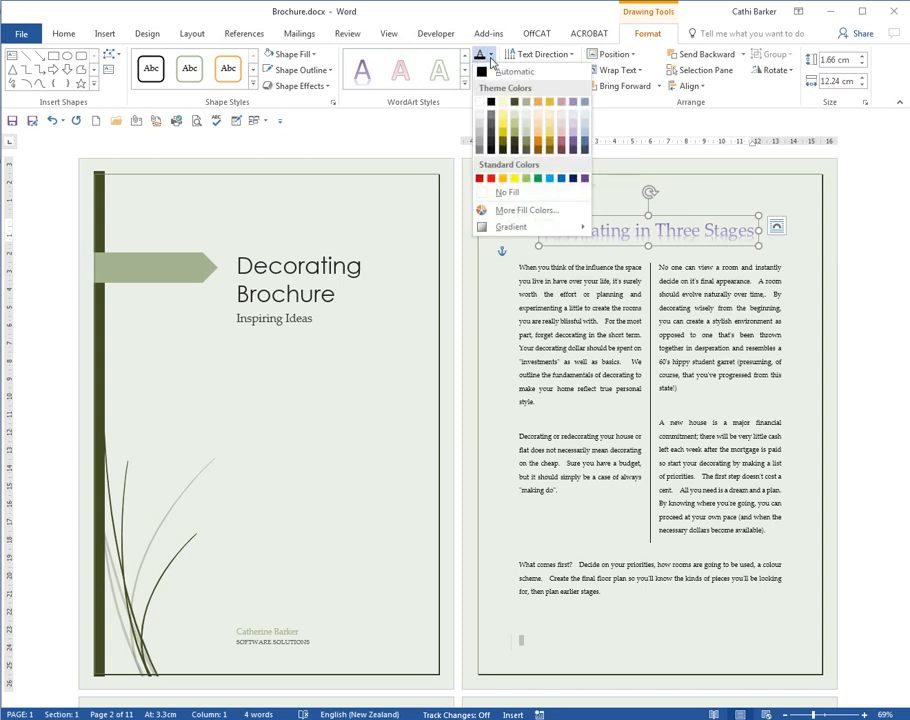
{"action": "left_click", "coordinate": [514, 144]}
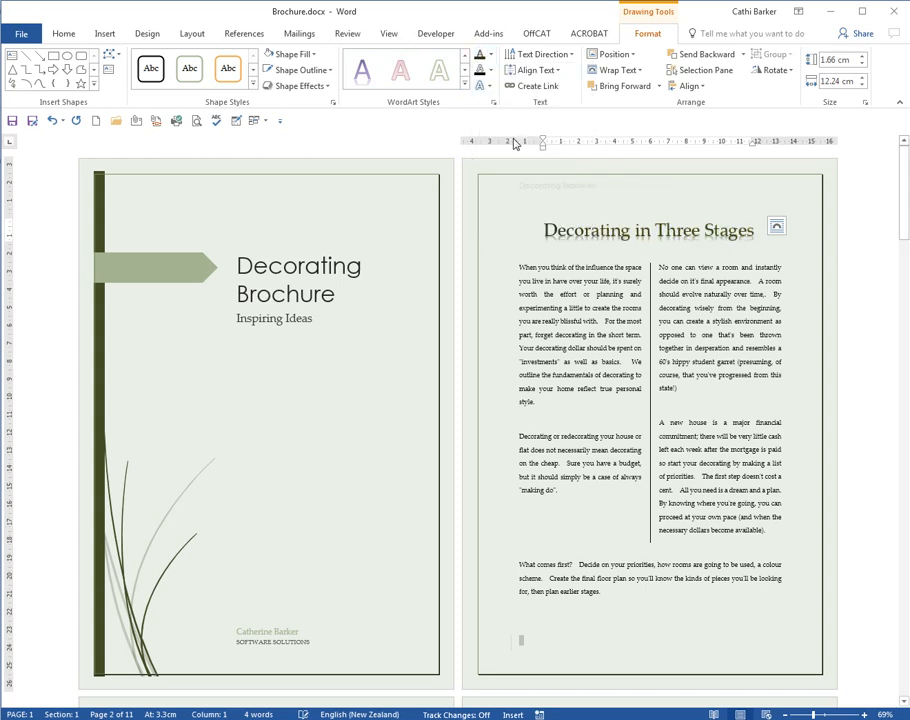
Give the WordArt heading a green text outline and apply the Inflate: Top transform effect
{"action": "left_click", "coordinate": [490, 71]}
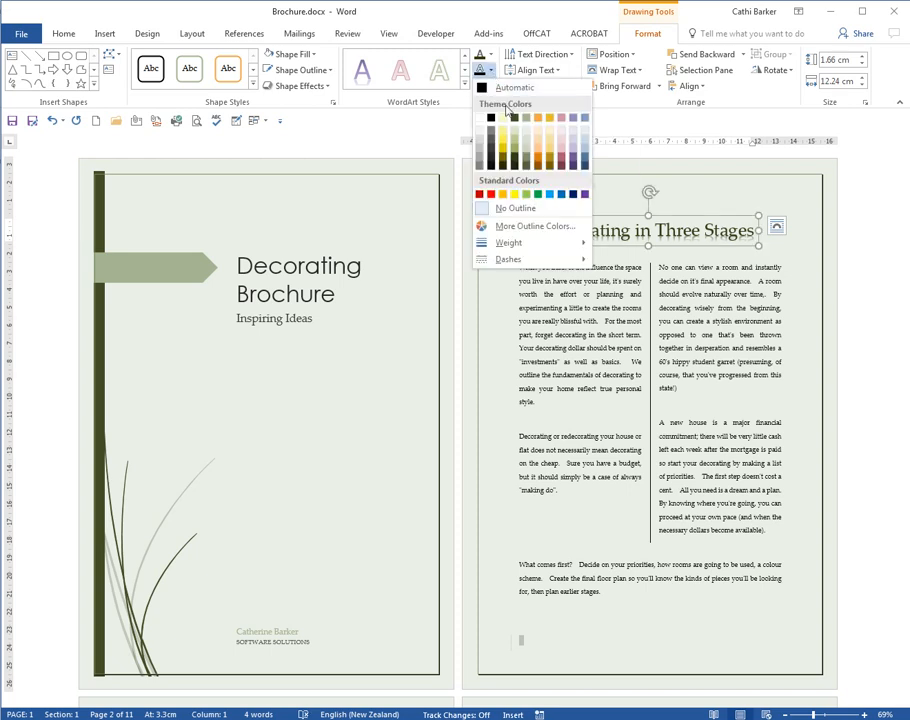
{"action": "left_click", "coordinate": [527, 162]}
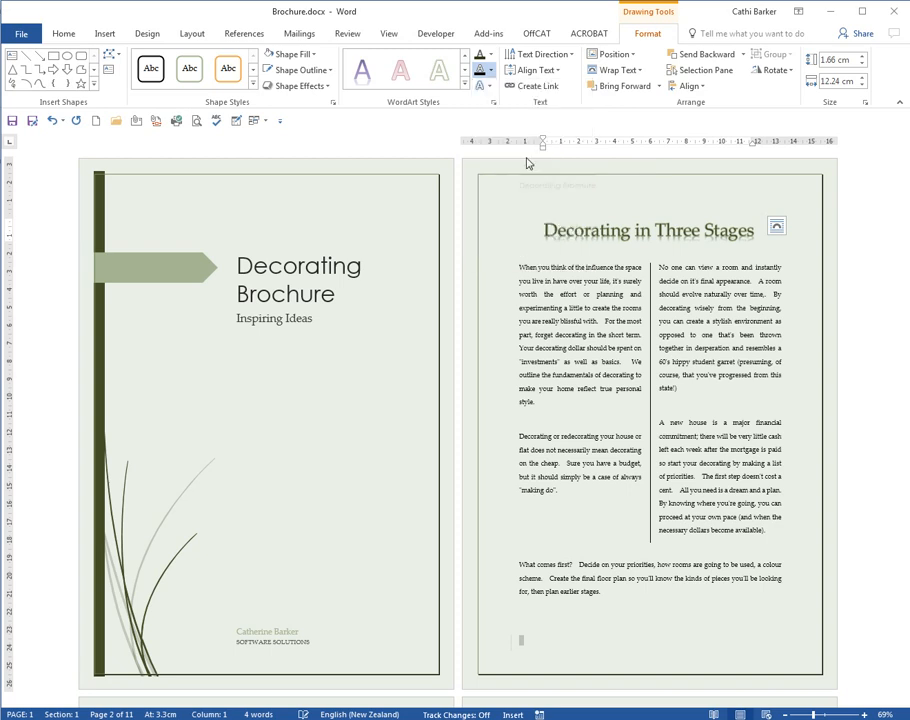
{"action": "left_click", "coordinate": [486, 87]}
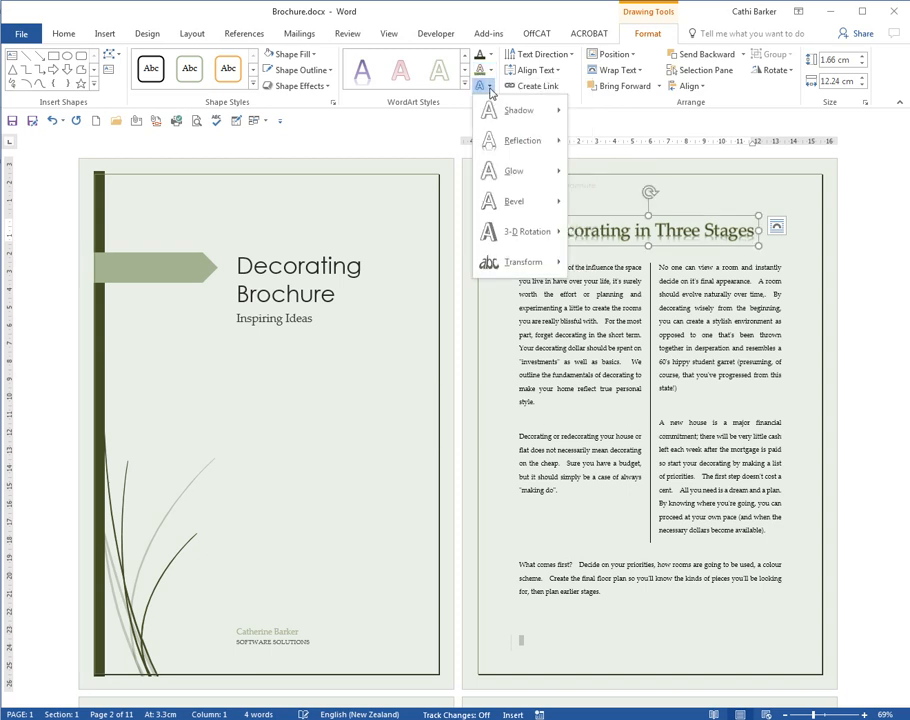
{"action": "left_click", "coordinate": [498, 108]}
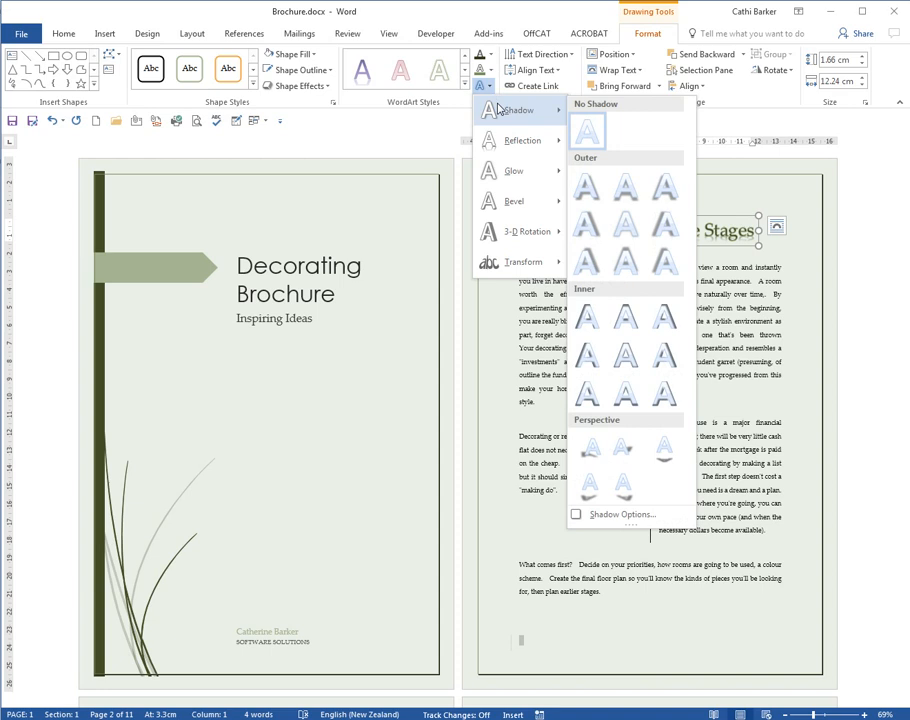
{"action": "mouse_move", "coordinate": [515, 148]}
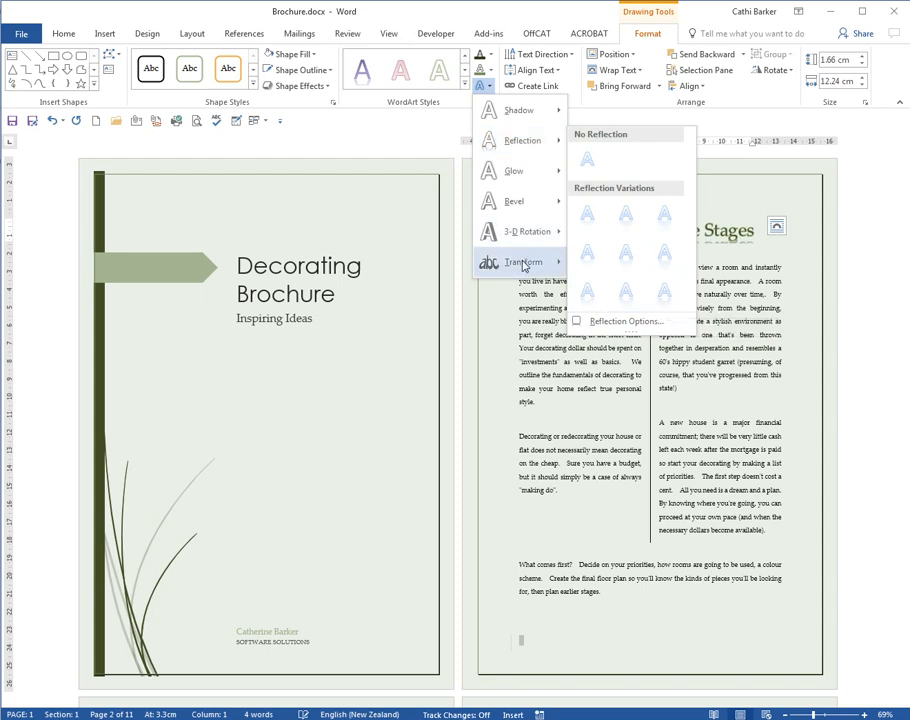
{"action": "mouse_move", "coordinate": [522, 266]}
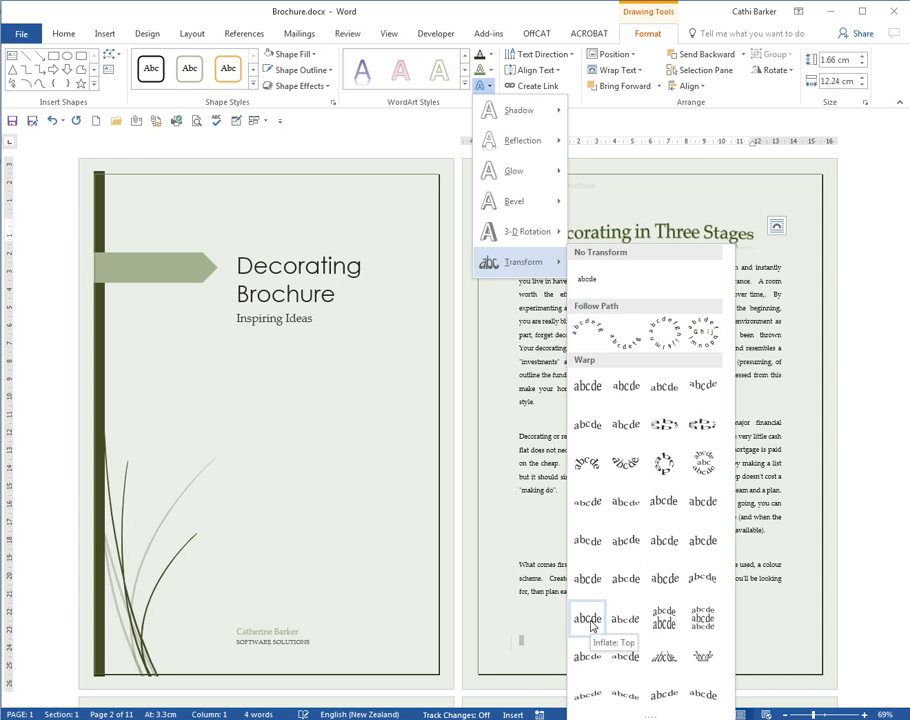
{"action": "key", "text": "Escape"}
{"action": "key", "text": "Escape"}
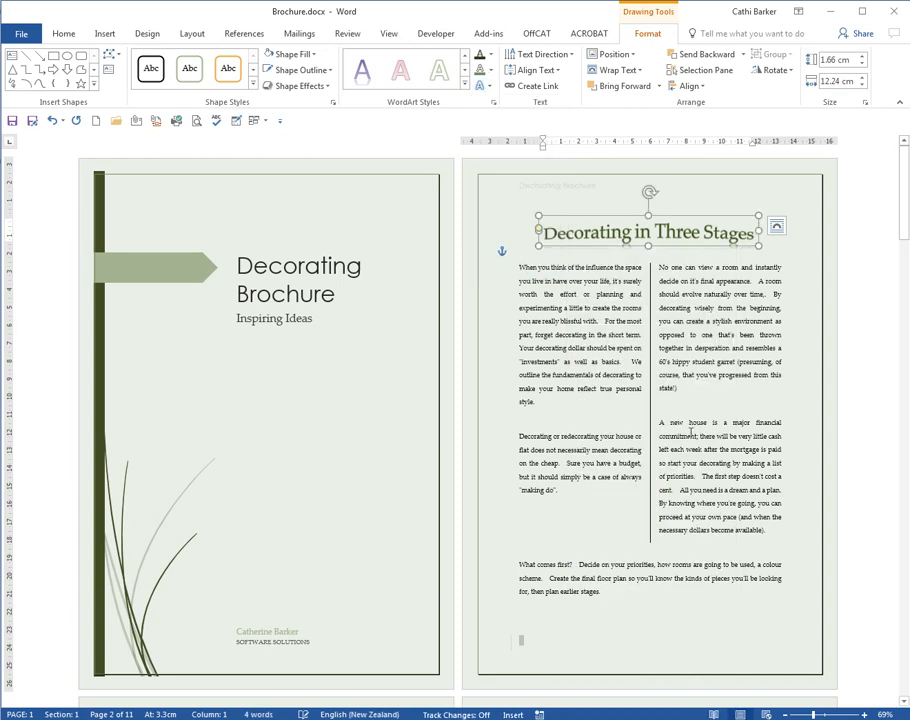
Enlarge the WordArt heading box to about 2.35 cm high and 14.35 cm wide so it spans both columns
{"action": "left_click_drag", "start_coordinate": [760, 245], "coordinate": [776, 251]}
{"action": "left_click_drag", "start_coordinate": [535, 252], "coordinate": [519, 257]}
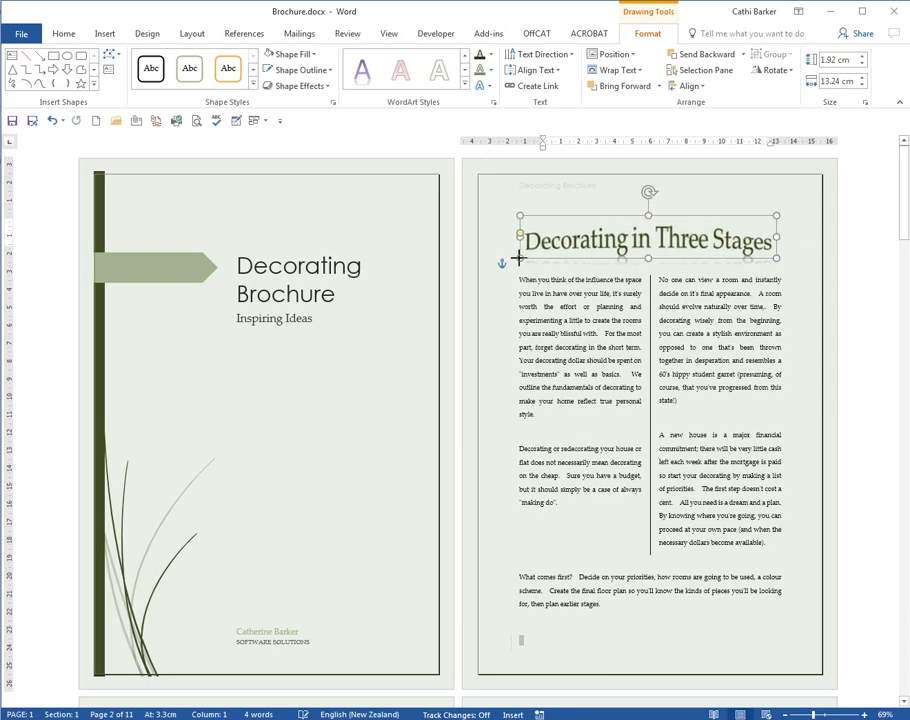
{"action": "left_click", "coordinate": [712, 358]}
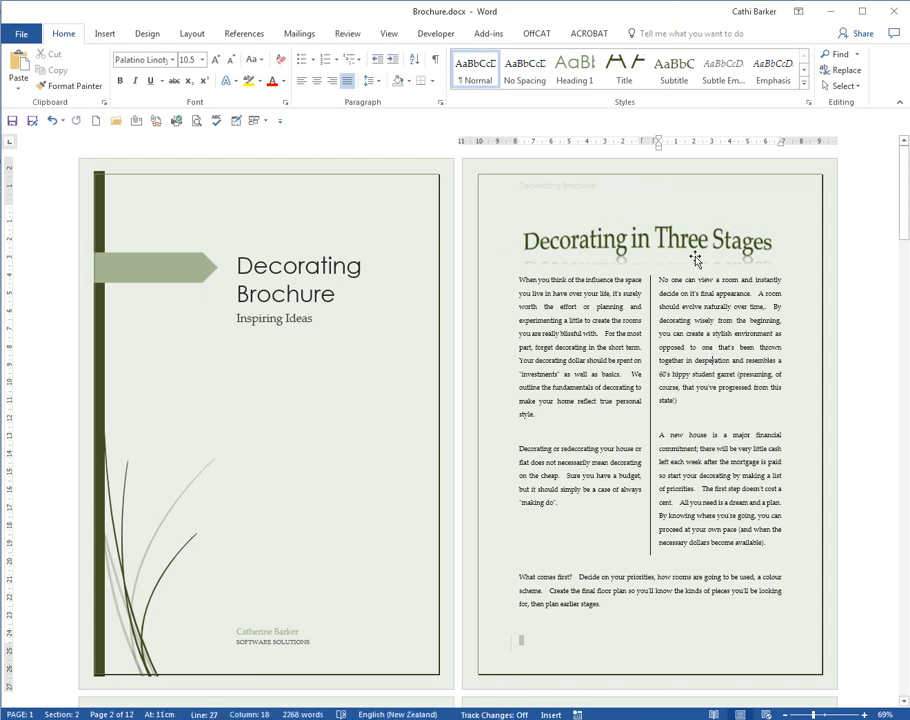
{"action": "left_click", "coordinate": [672, 228]}
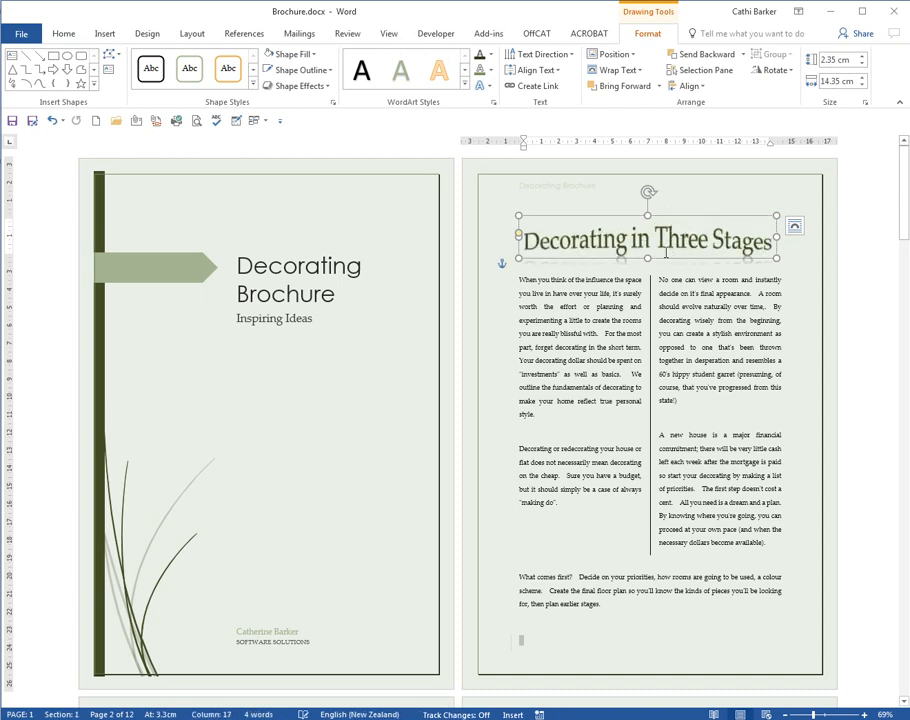
Undo the heading's two resizes, its transform effect and its text outline
{"action": "left_click", "coordinate": [52, 121]}
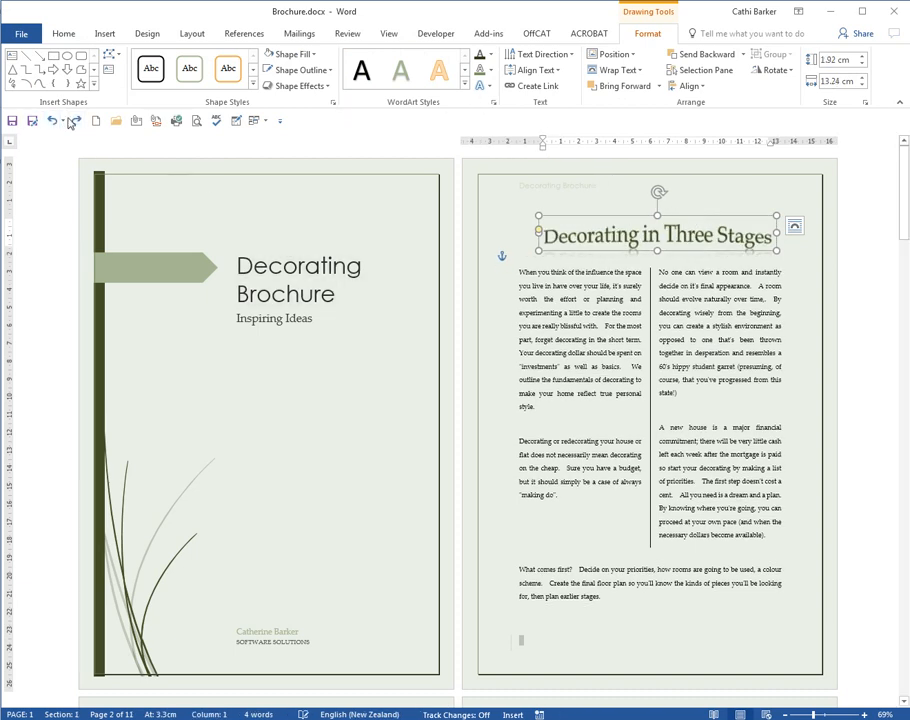
{"action": "left_click", "coordinate": [52, 121]}
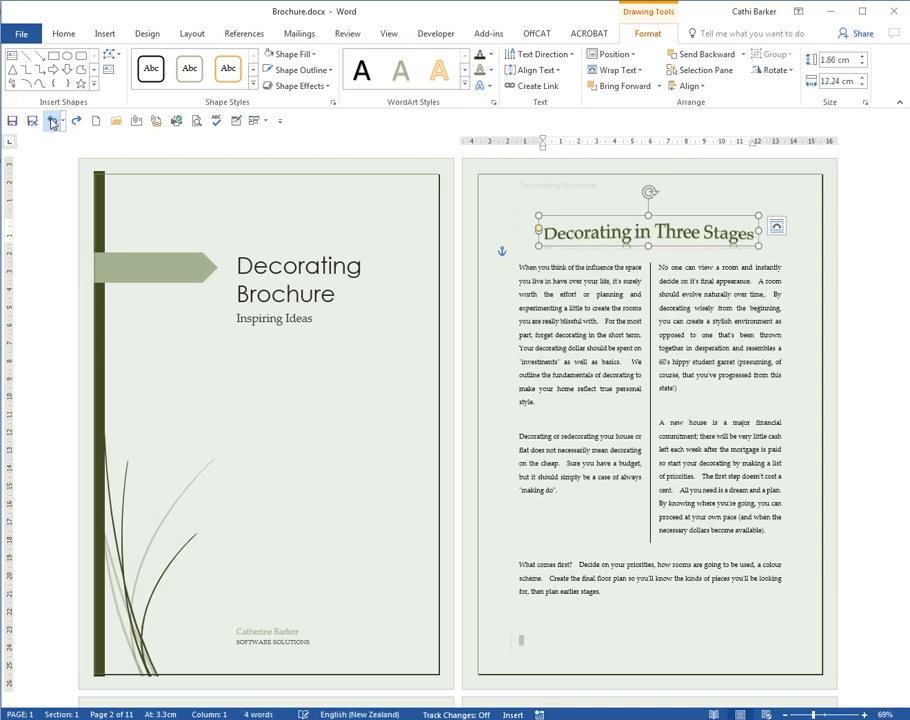
{"action": "left_click", "coordinate": [52, 121]}
{"action": "left_click", "coordinate": [52, 121]}
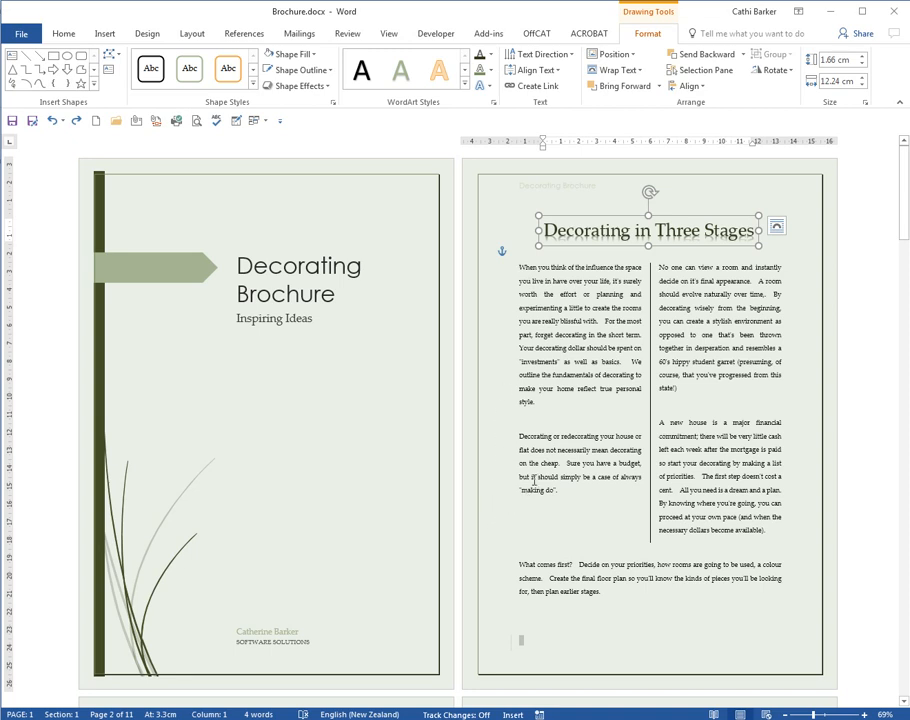
Set the WordArt heading's text wrapping to Tight and reduce its box height to about 1.77 cm
{"action": "left_click", "coordinate": [777, 226]}
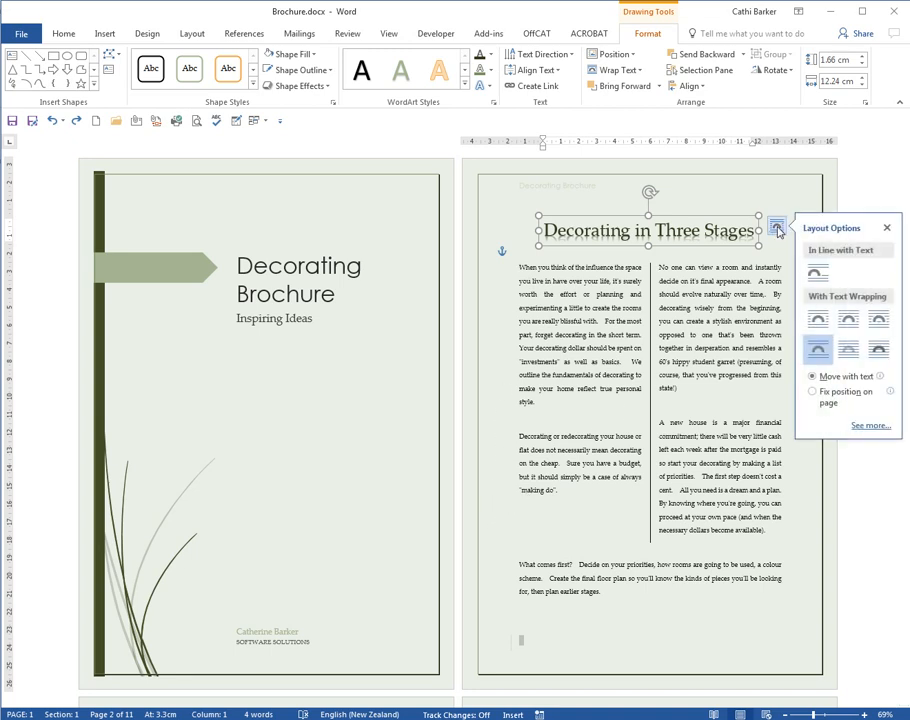
{"action": "left_click", "coordinate": [846, 322]}
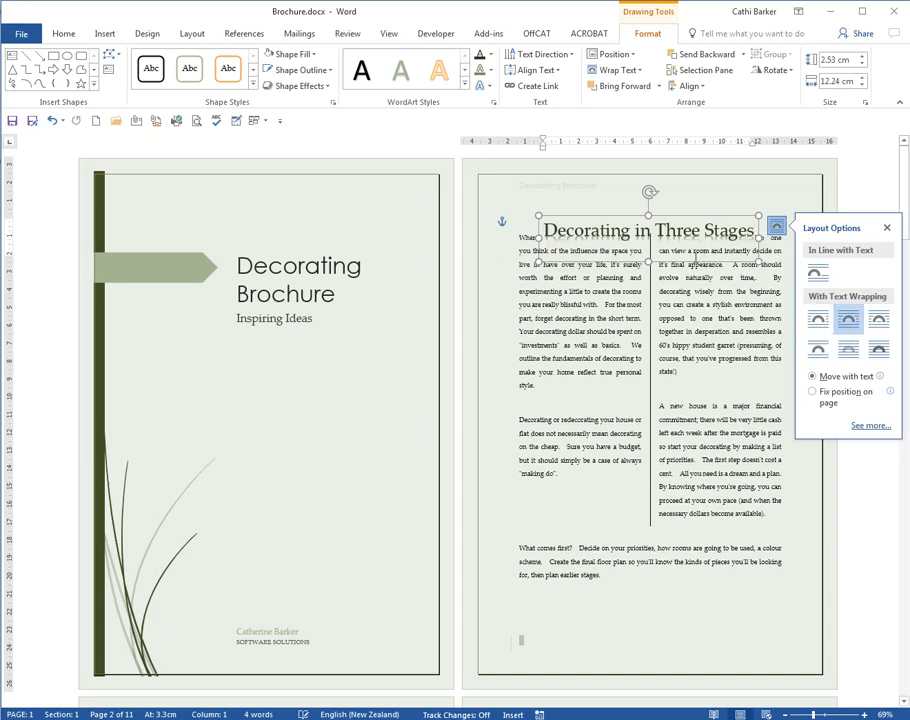
{"action": "left_click_drag", "start_coordinate": [649, 262], "coordinate": [654, 248]}
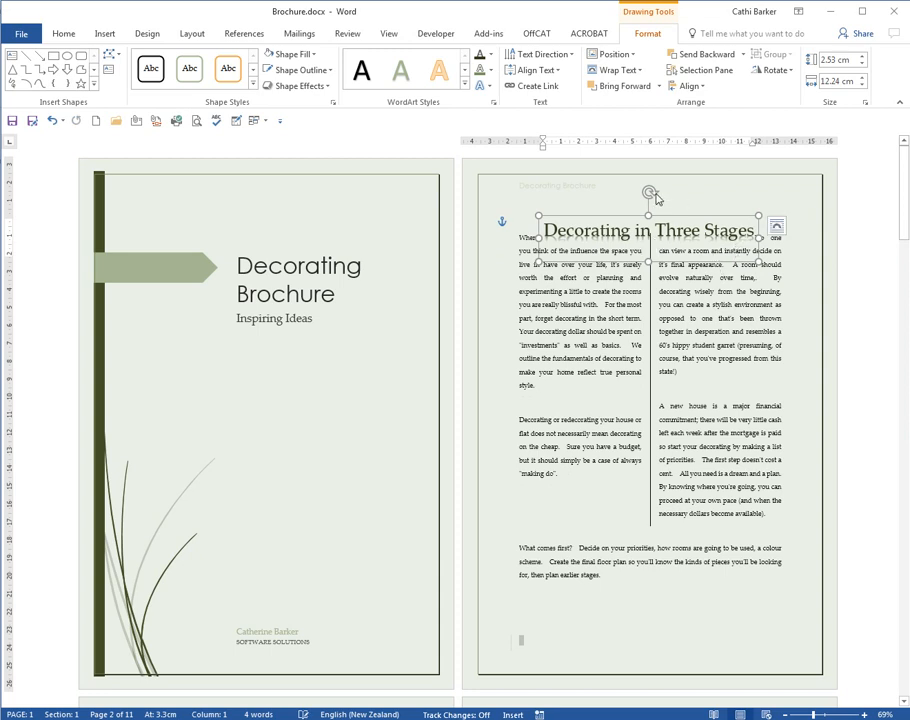
Rotate the WordArt heading left 90° and stretch it to about 21.75 cm long down the page's left margin, beside the body text
{"action": "left_click", "coordinate": [774, 71]}
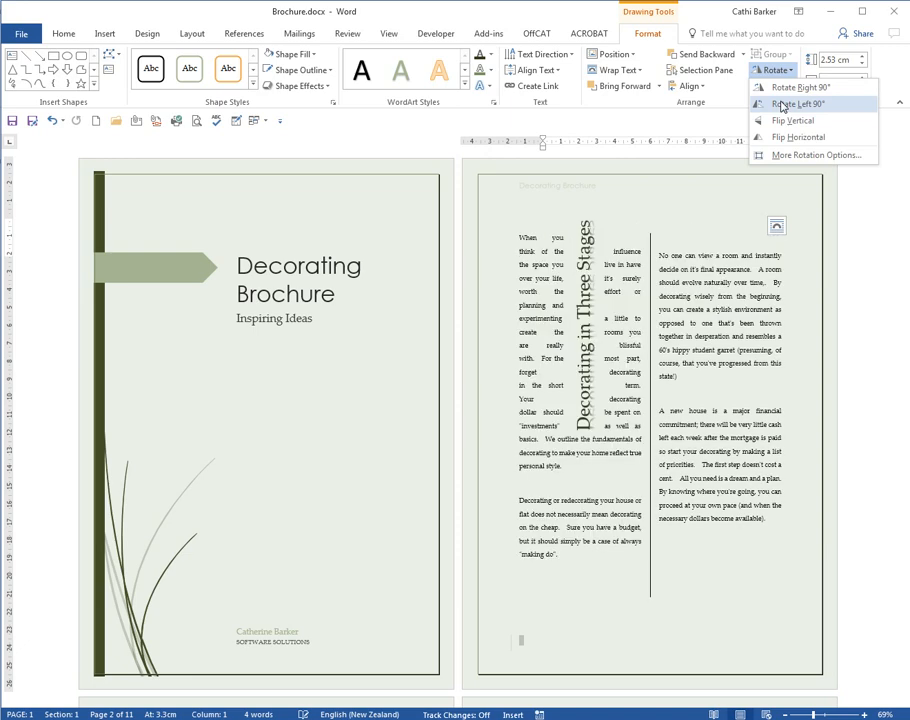
{"action": "left_click", "coordinate": [783, 105]}
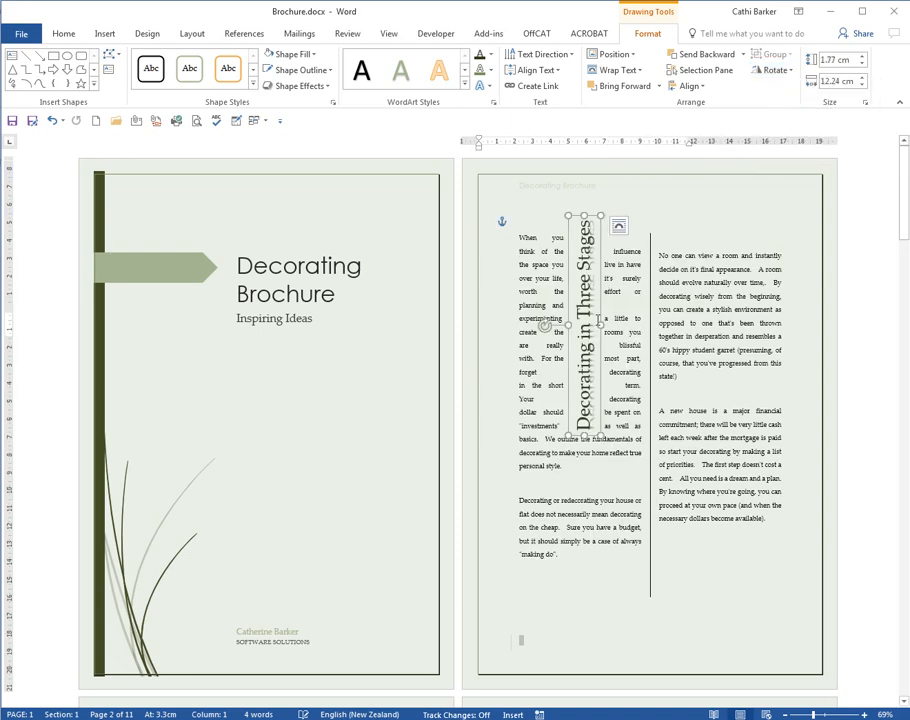
{"action": "left_click_drag", "start_coordinate": [601, 318], "coordinate": [535, 625]}
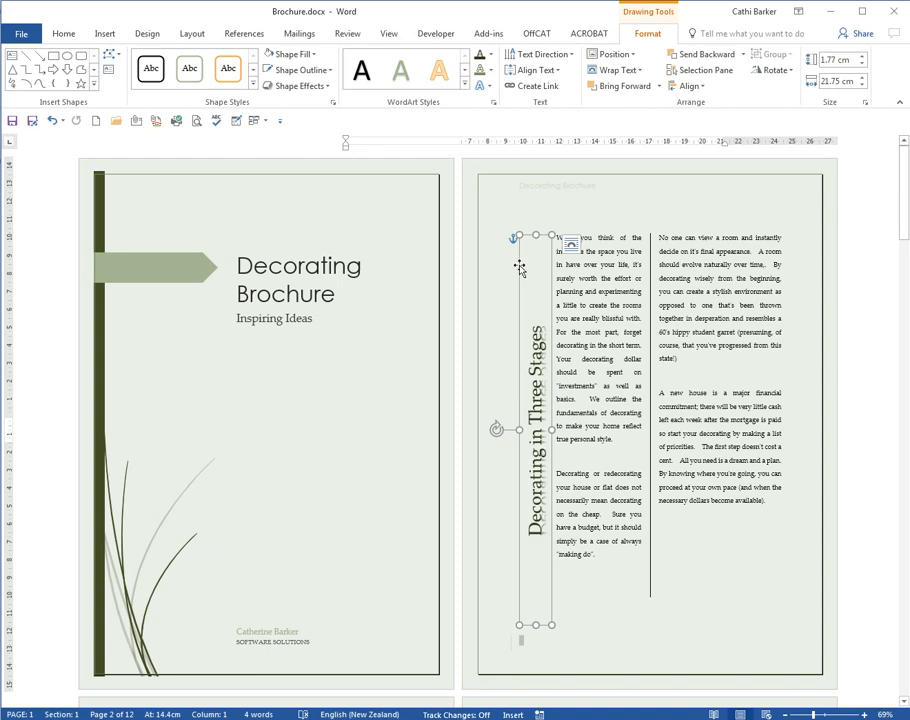
{"action": "left_click_drag", "start_coordinate": [517, 266], "coordinate": [487, 258]}
{"action": "left_click", "coordinate": [556, 291]}
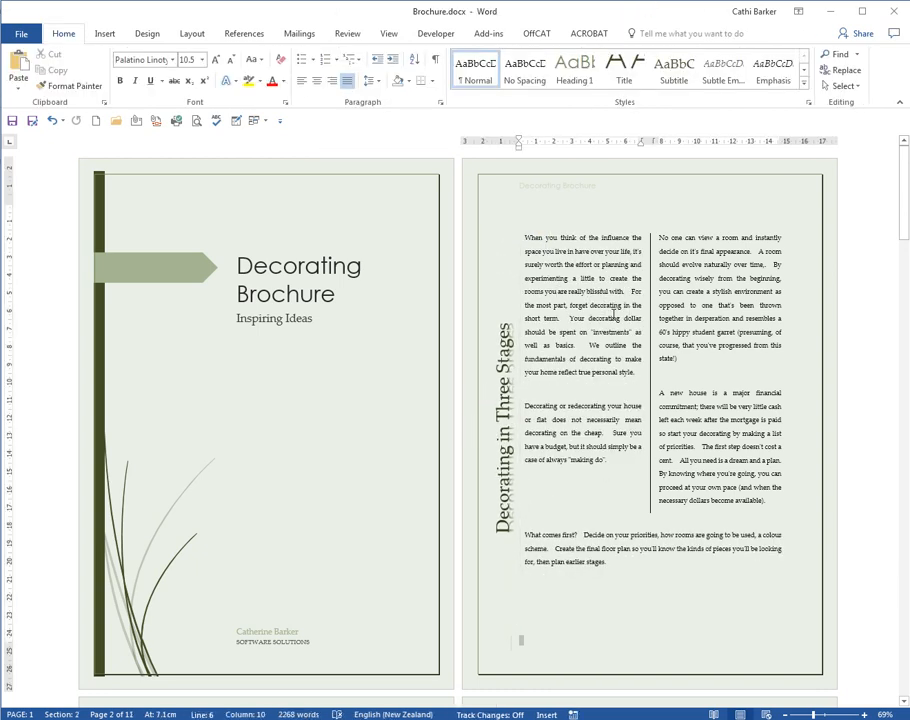
Increase the vertical heading's font size to 48 and widen its box toward the body text to fit the letters and reflection
{"action": "left_click", "coordinate": [507, 397]}
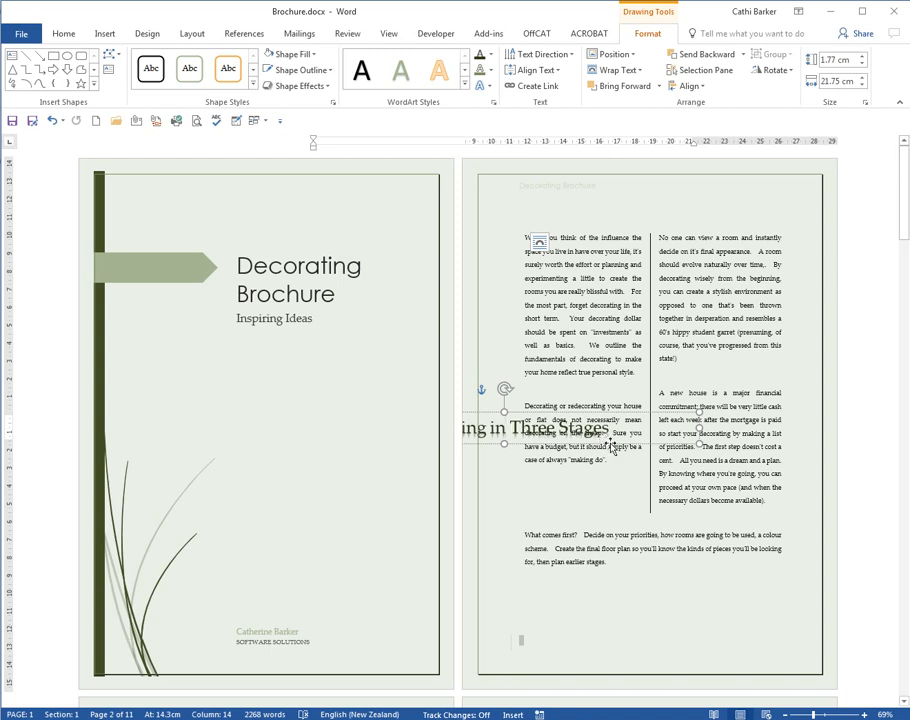
{"action": "left_click", "coordinate": [643, 444]}
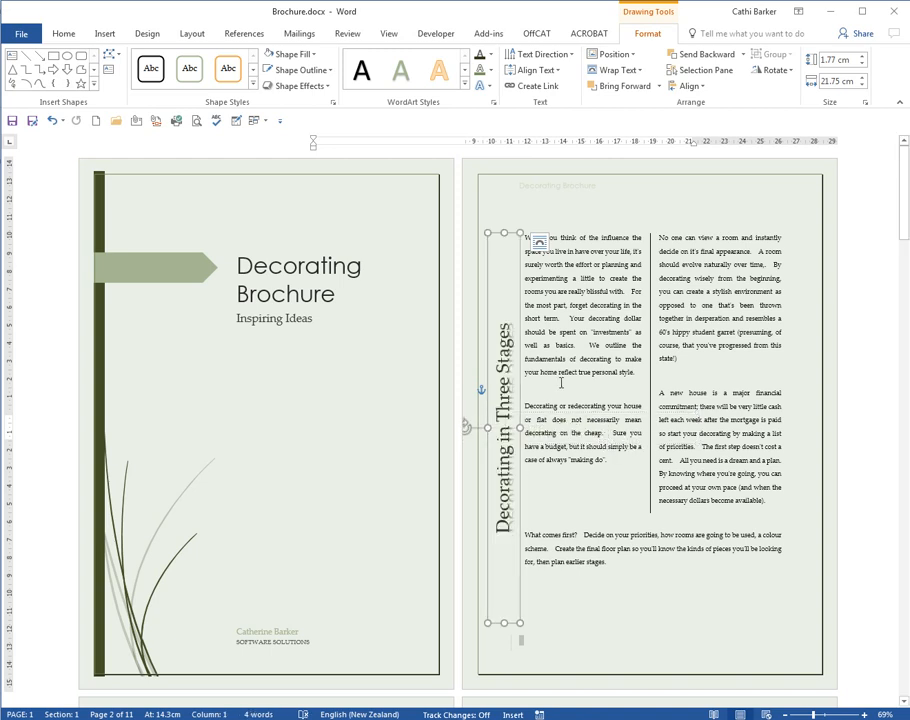
{"action": "left_click", "coordinate": [63, 33]}
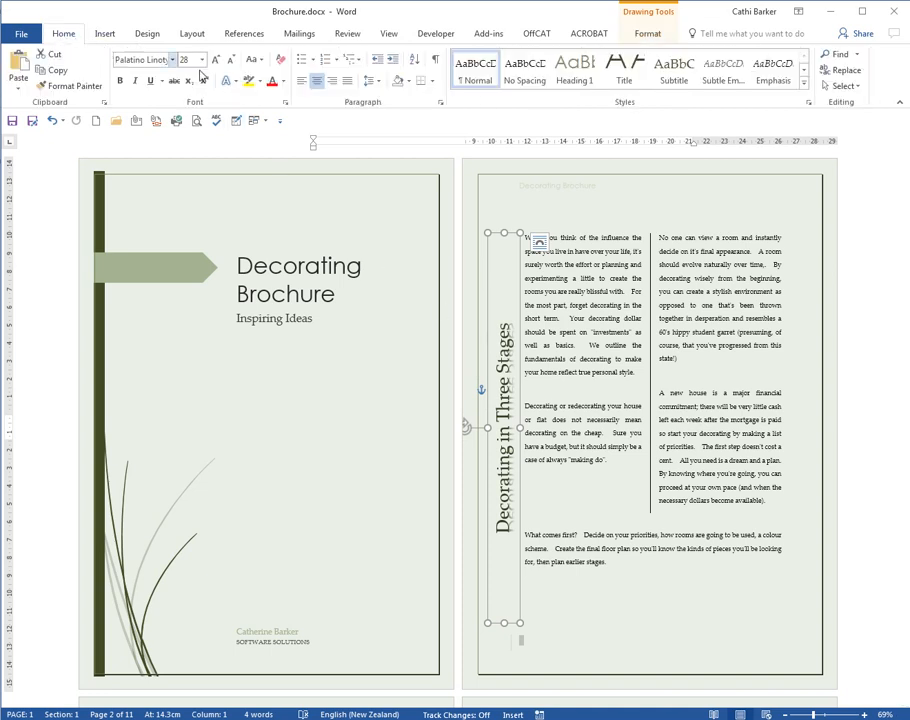
{"action": "left_click", "coordinate": [215, 62]}
{"action": "left_click", "coordinate": [215, 62]}
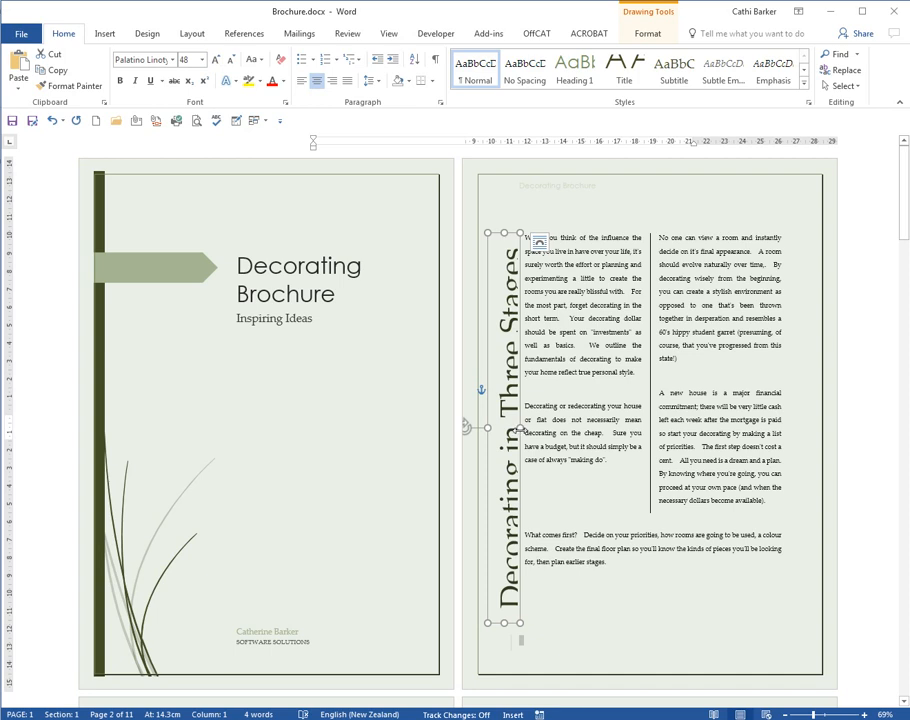
{"action": "left_click_drag", "start_coordinate": [520, 427], "coordinate": [535, 428]}
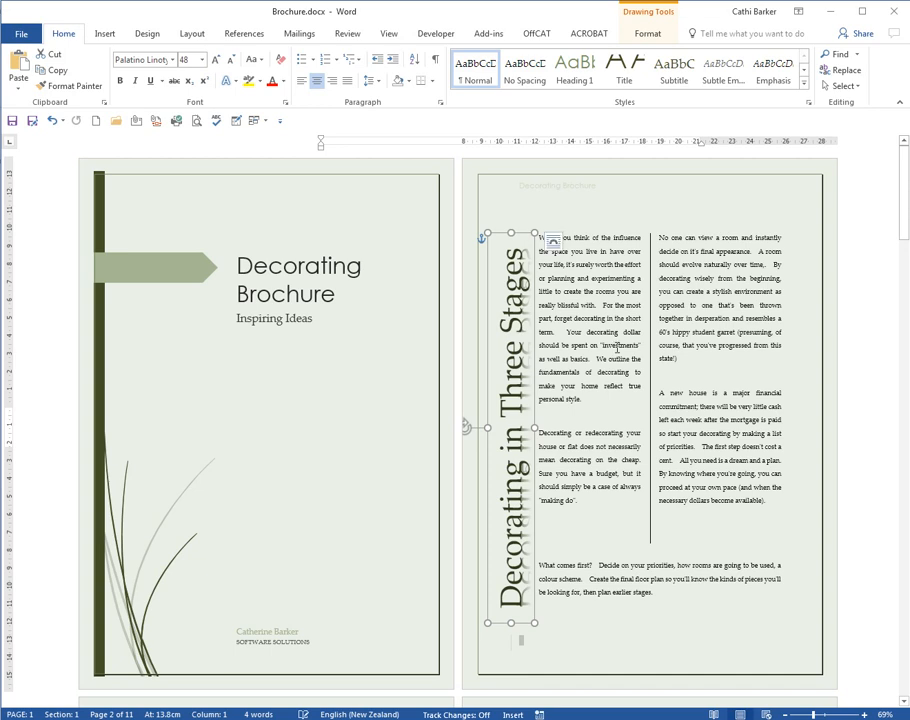
{"action": "left_click", "coordinate": [648, 348]}
{"action": "left_click", "coordinate": [645, 349]}
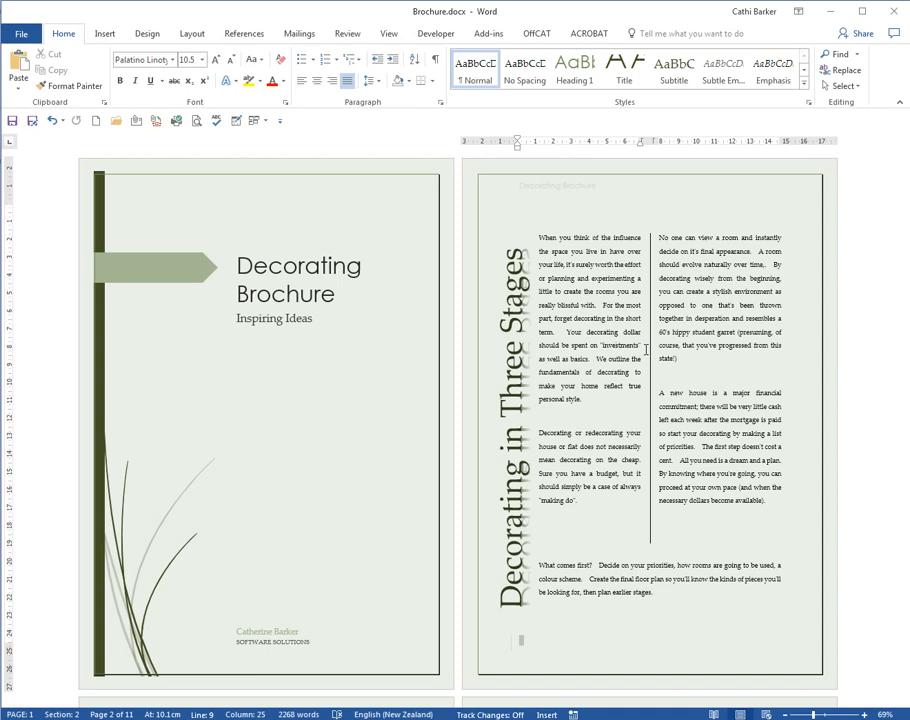
{"action": "left_click", "coordinate": [594, 347]}
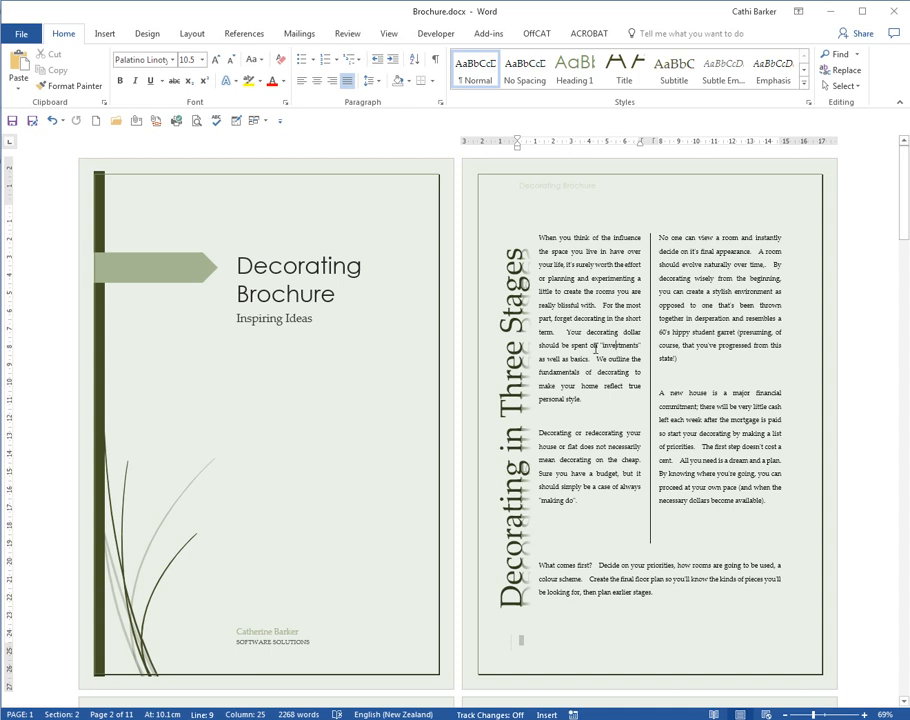
{"action": "left_click", "coordinate": [514, 430]}
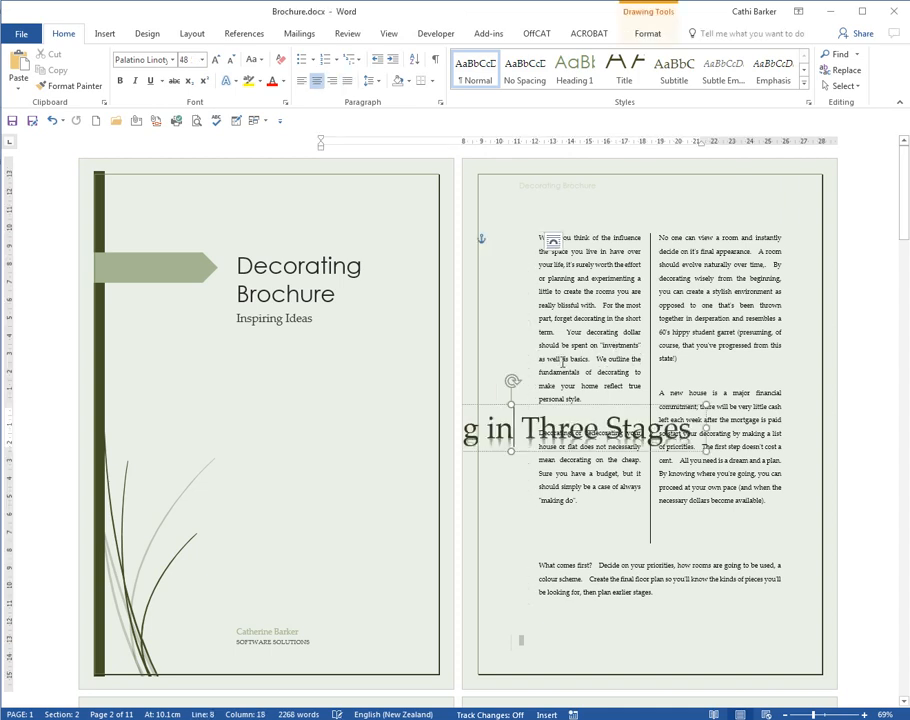
{"action": "left_click", "coordinate": [599, 406]}
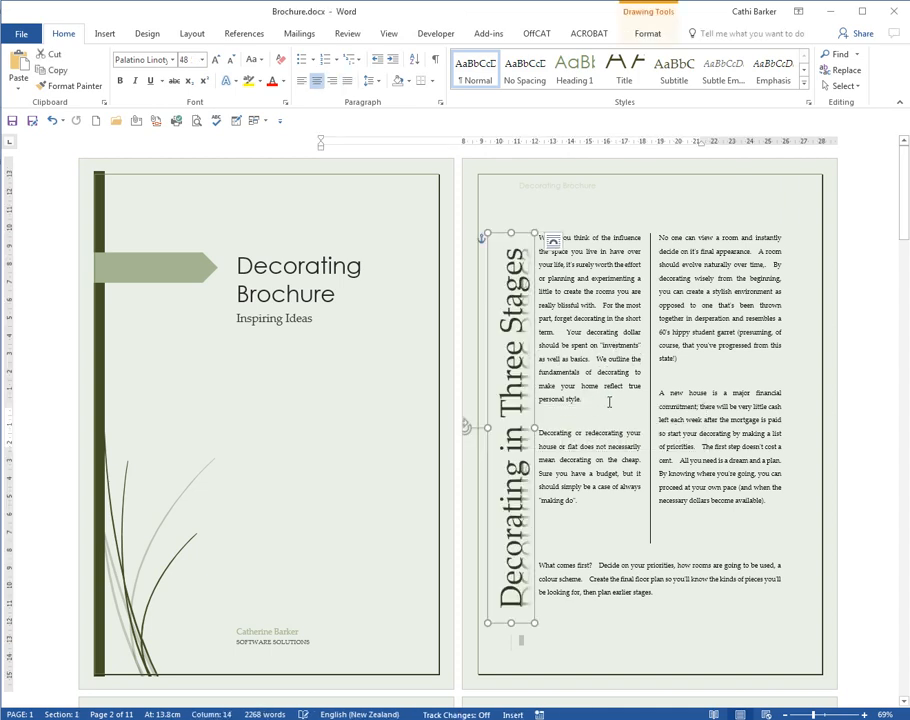
{"action": "left_click", "coordinate": [599, 393]}
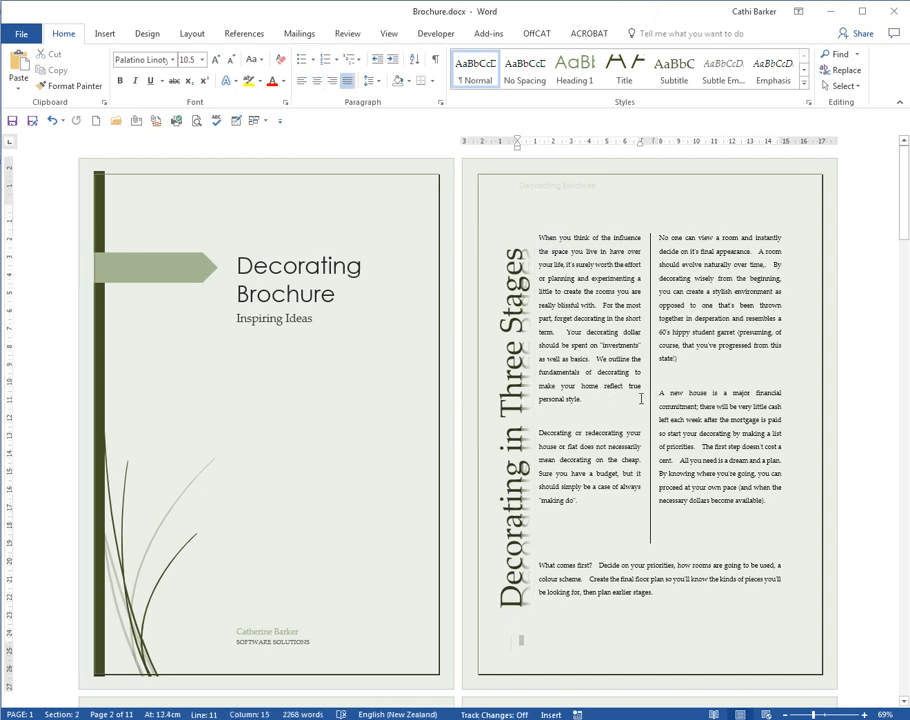